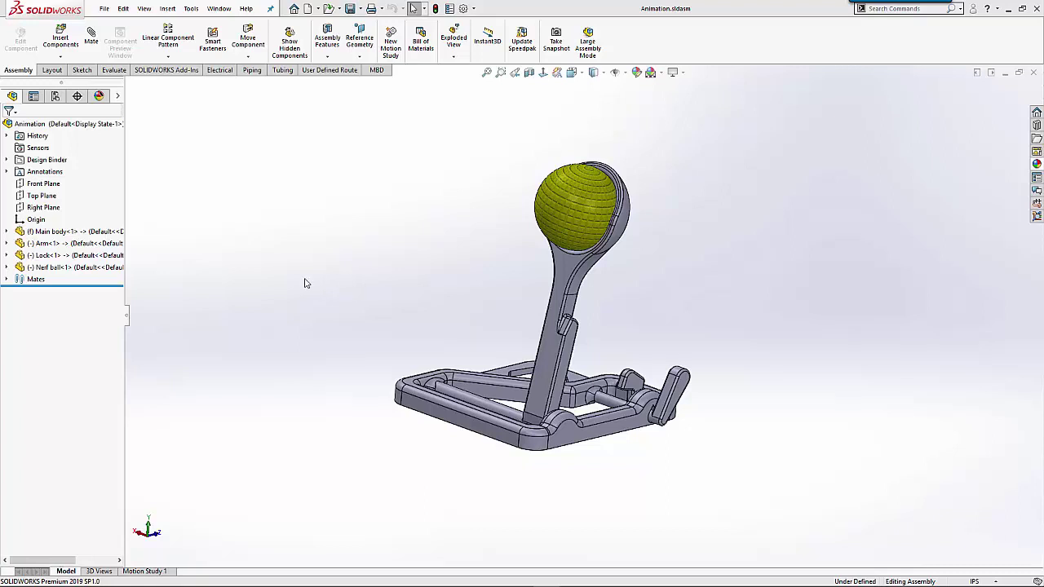
Examine which parts of the catapult are the main body, arm, lock and nerf ball.
click(70, 233)
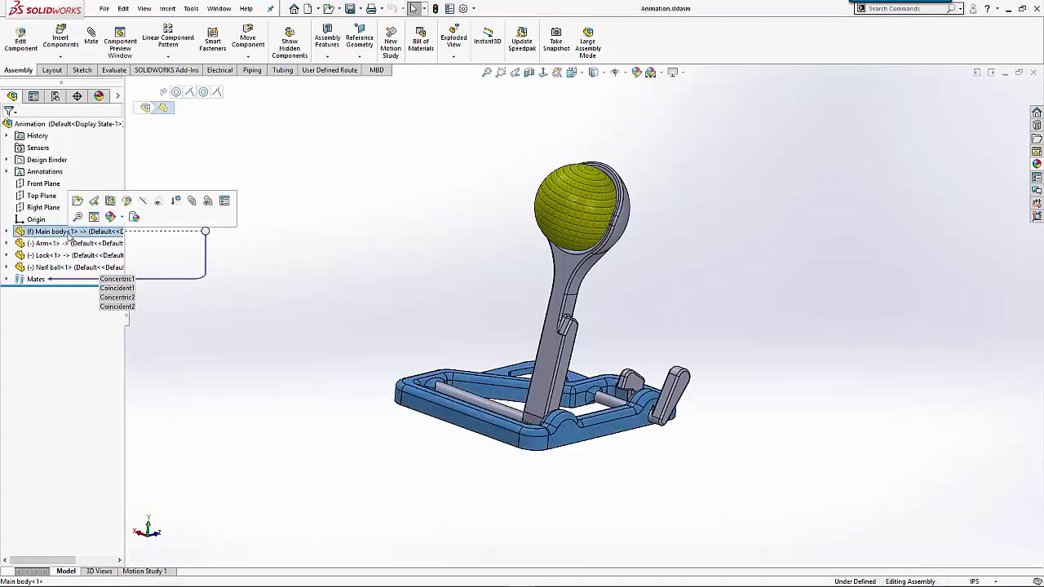
click(73, 243)
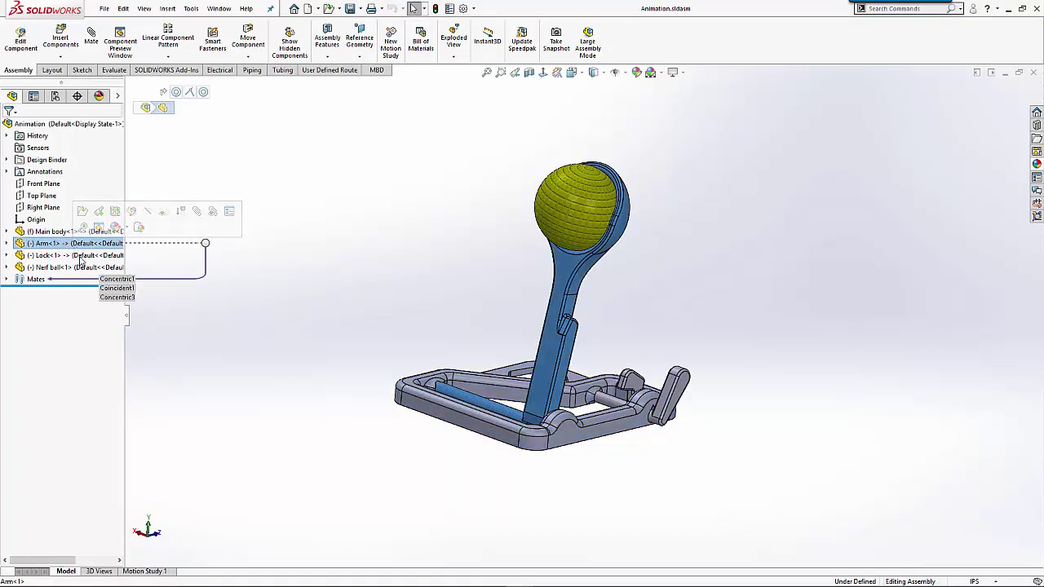
click(80, 255)
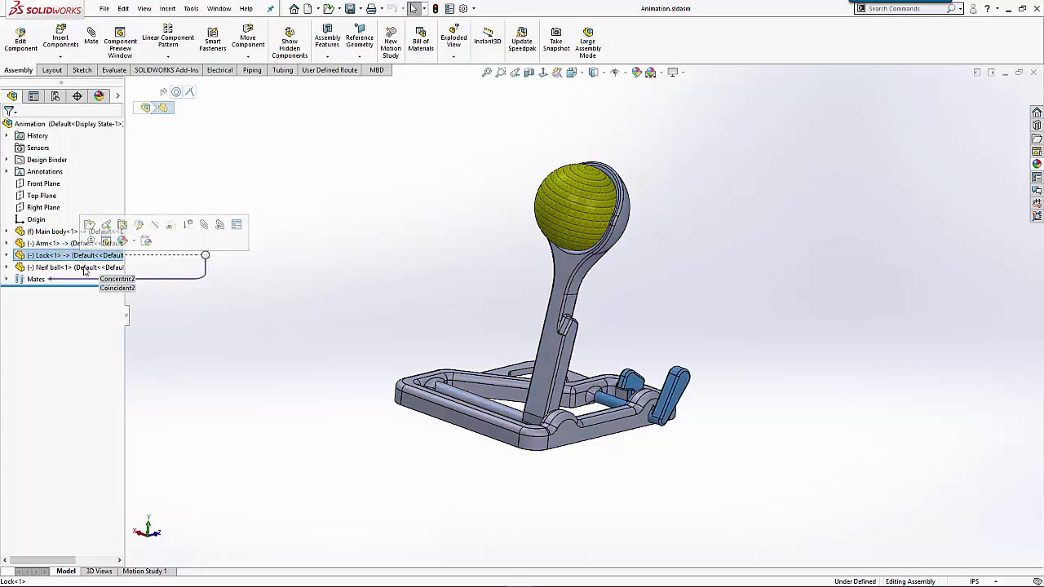
click(84, 268)
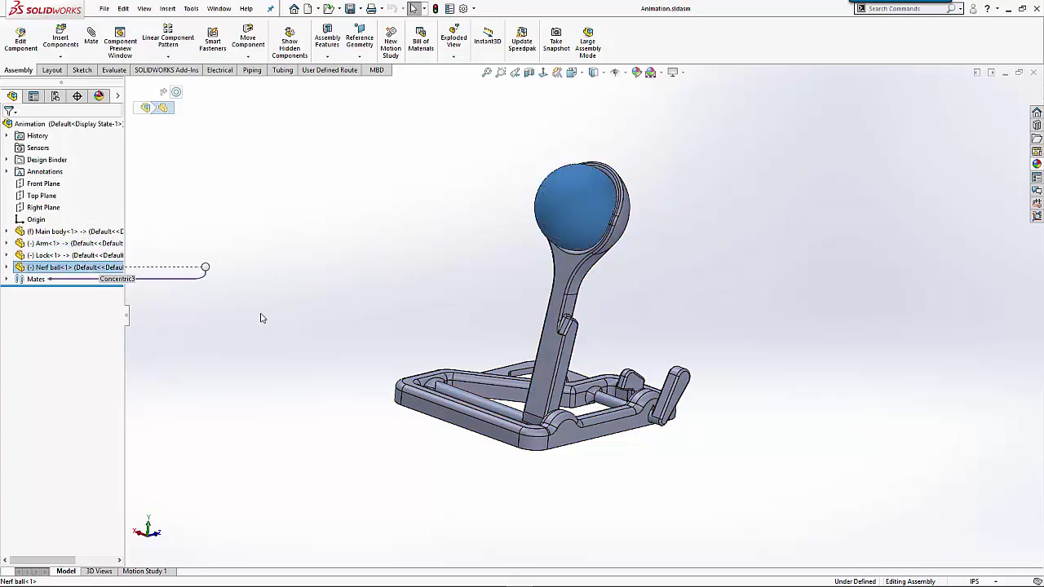
click(262, 318)
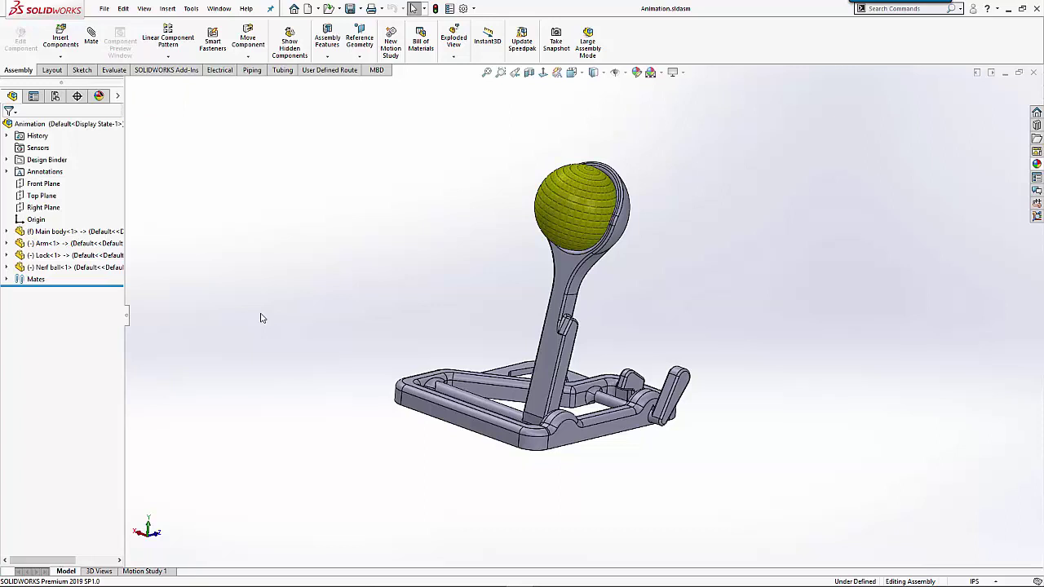
Open Motion Study 1, turn on Autokey and enable view key creation for the orientation and camera views.
click(142, 572)
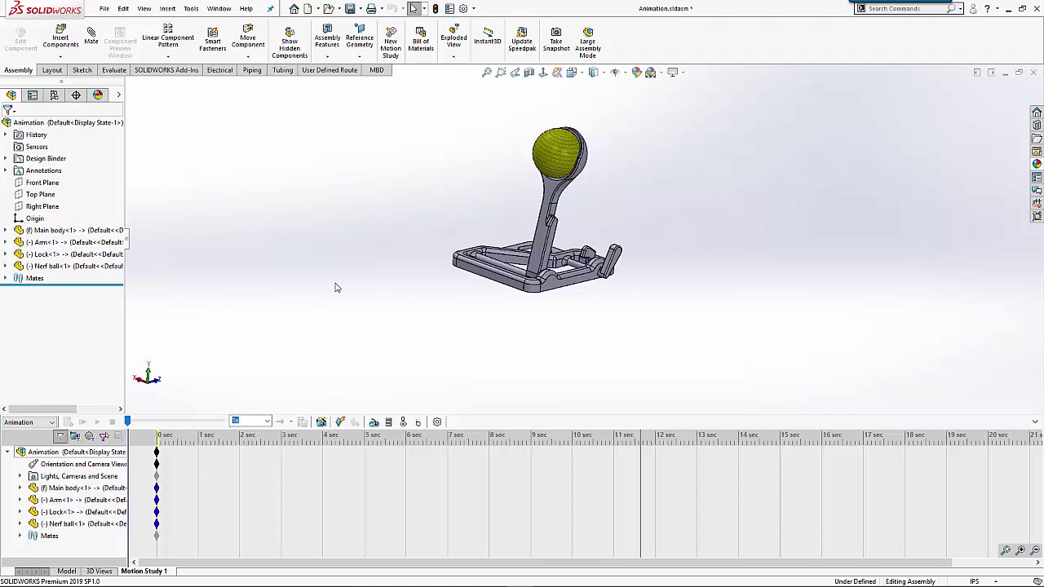
click(341, 423)
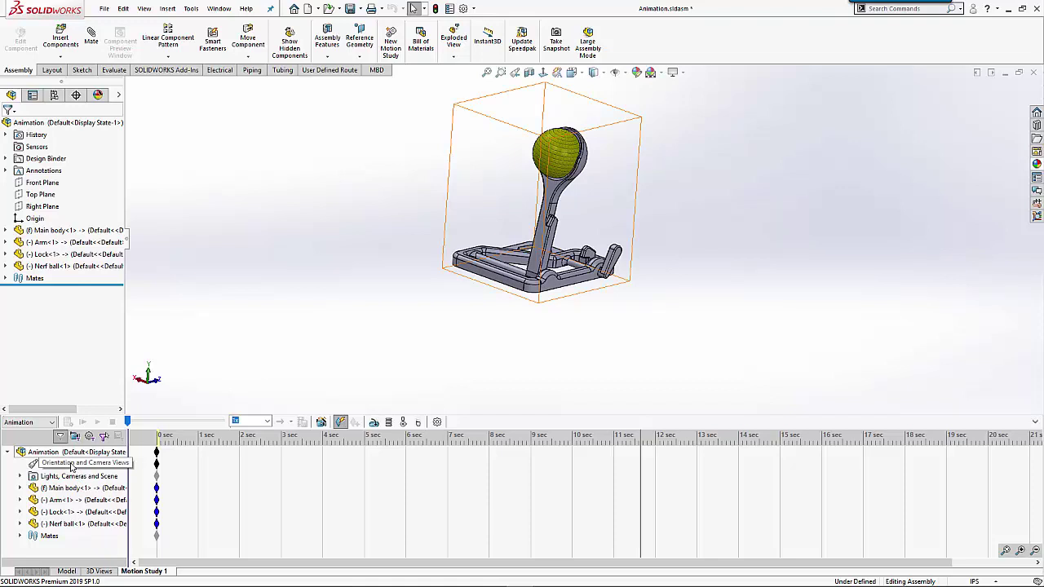
right_click(71, 466)
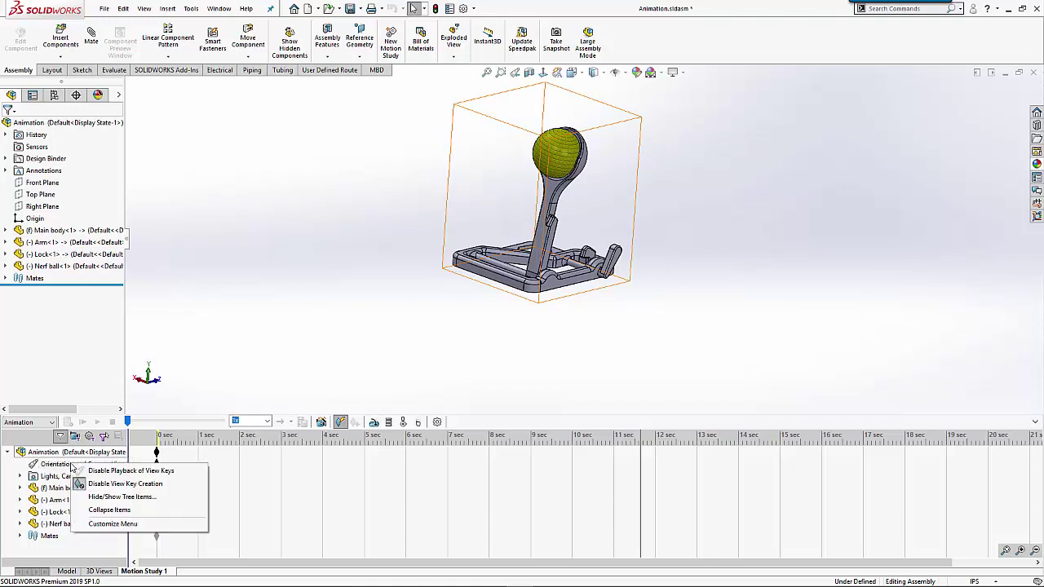
click(79, 484)
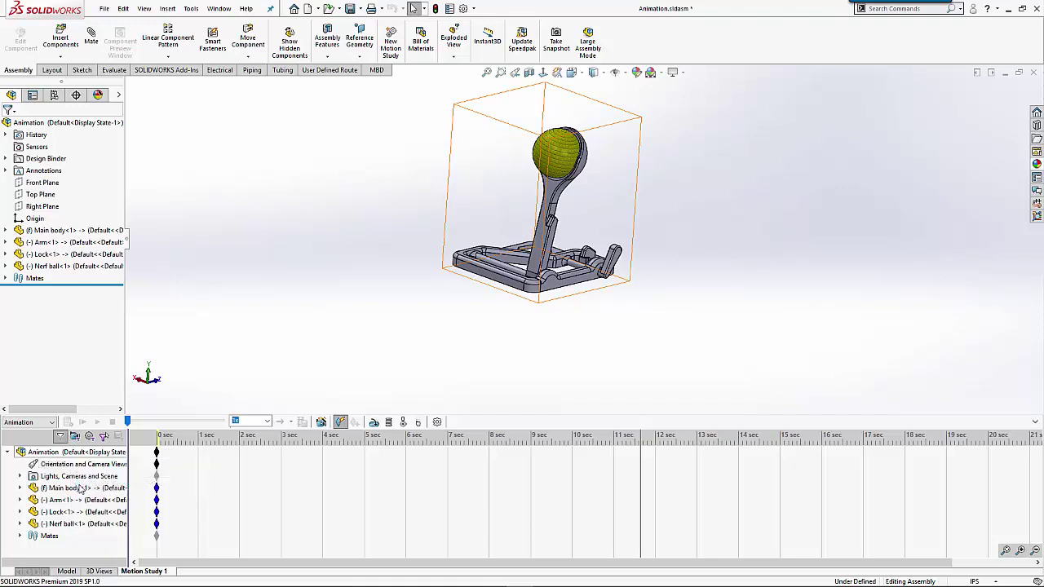
Key a zoomed-in camera view of the whole catapult at about 1.6 seconds on the timeline.
drag(639, 495, 158, 483)
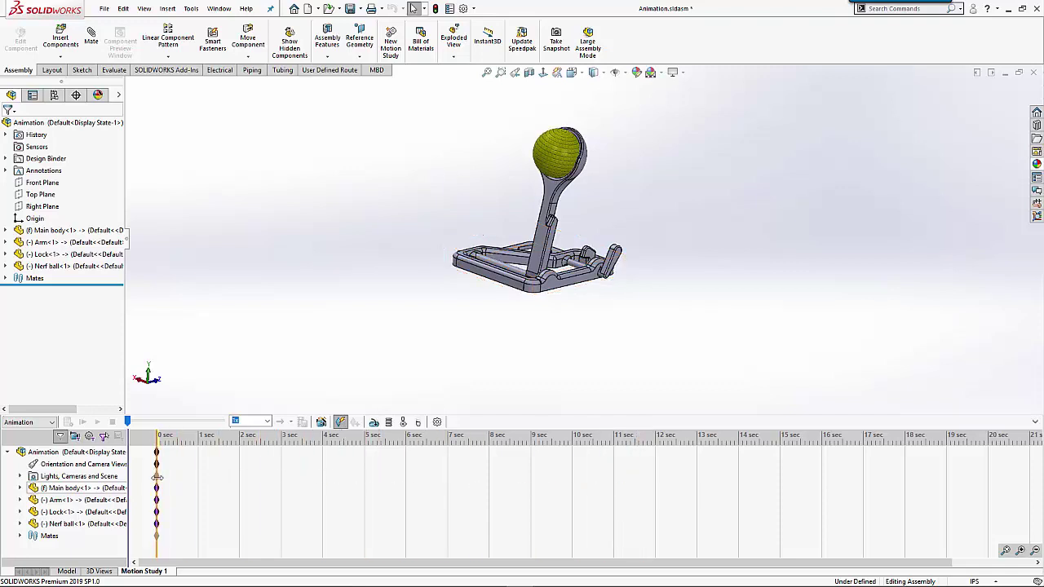
click(158, 462)
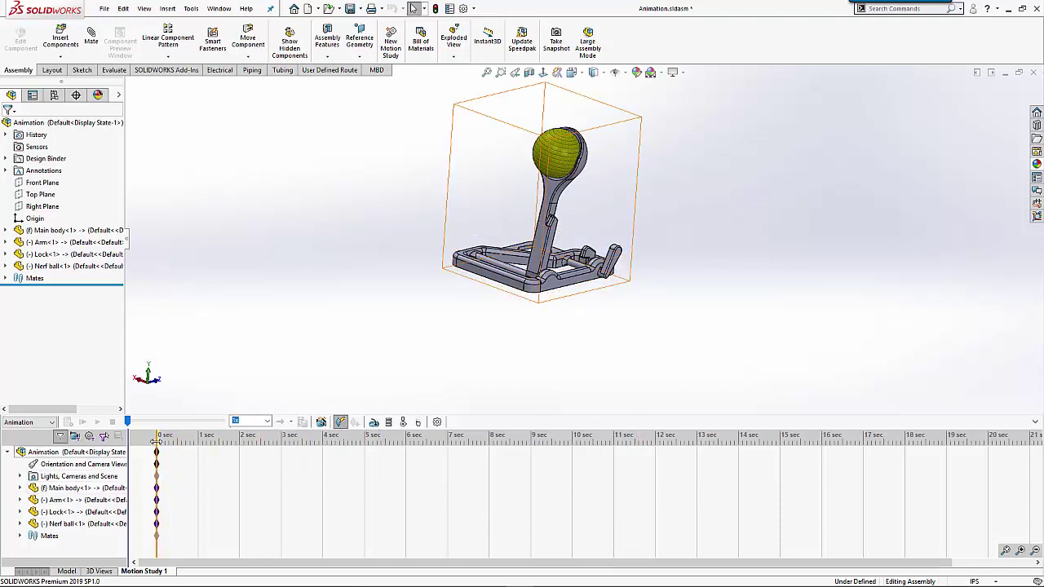
drag(156, 441, 227, 442)
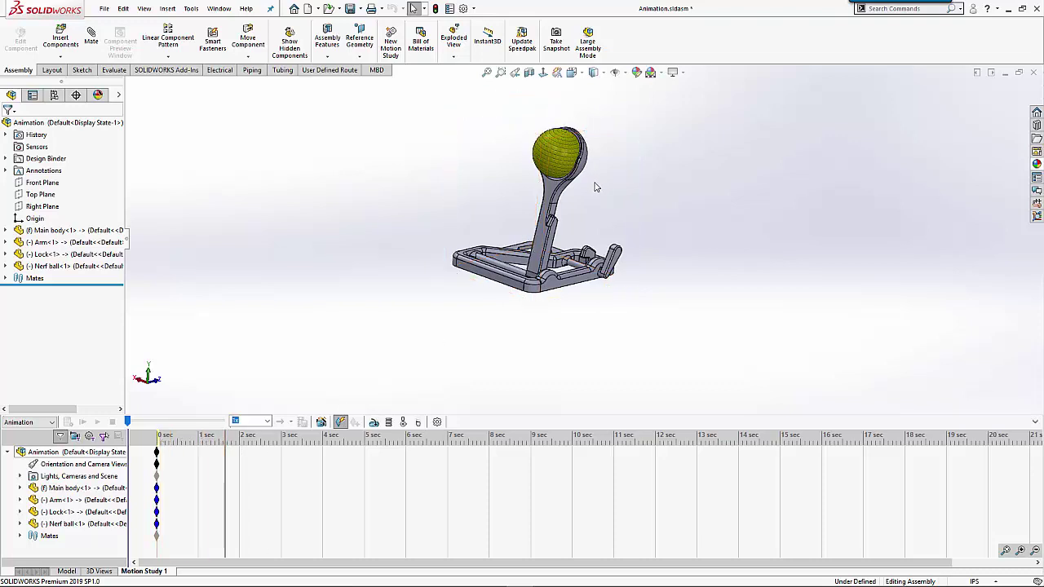
scroll(595, 187, down, 5)
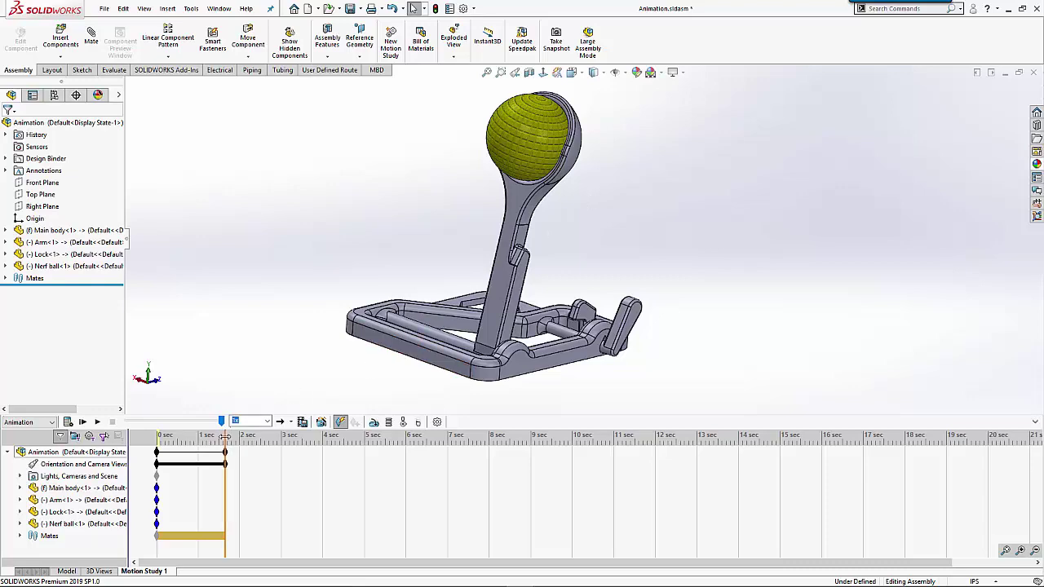
Key a rotated rear view of the catapult at about 3.1 seconds and a close-up of the base's cube cutout at about 4.7 seconds.
drag(225, 439, 285, 439)
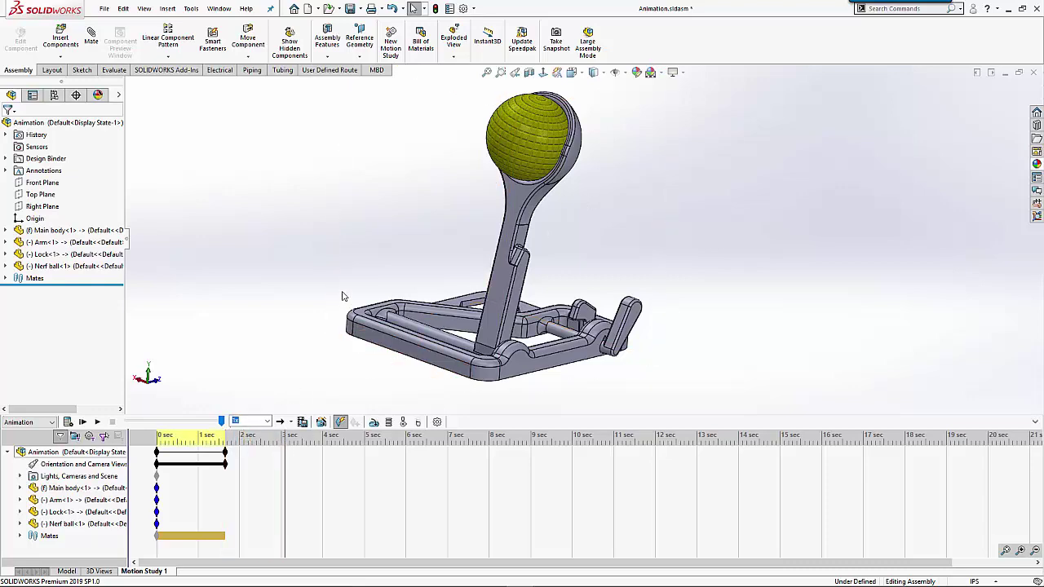
middle_drag(343, 293, 522, 315)
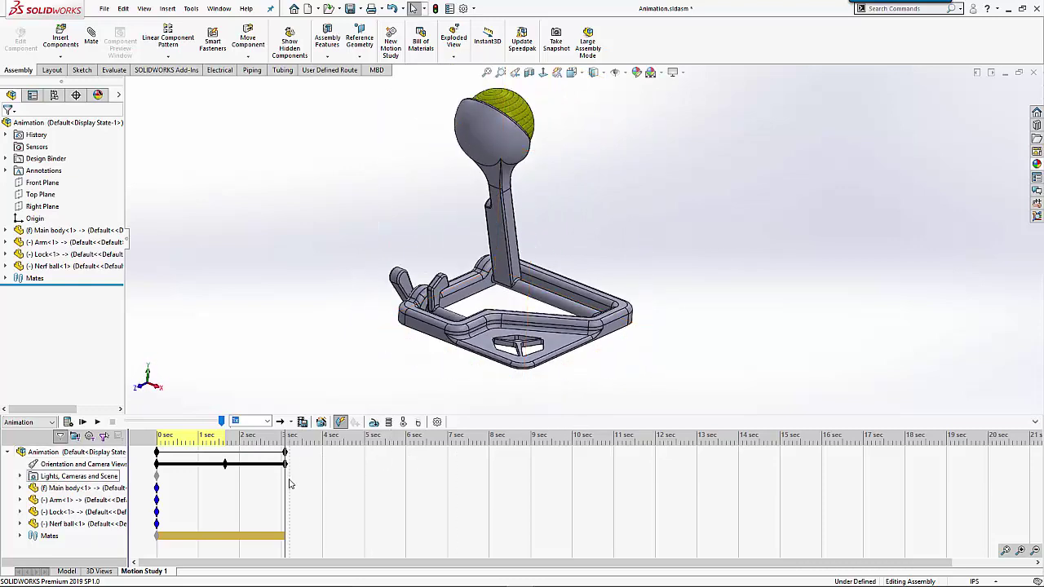
drag(284, 482, 352, 481)
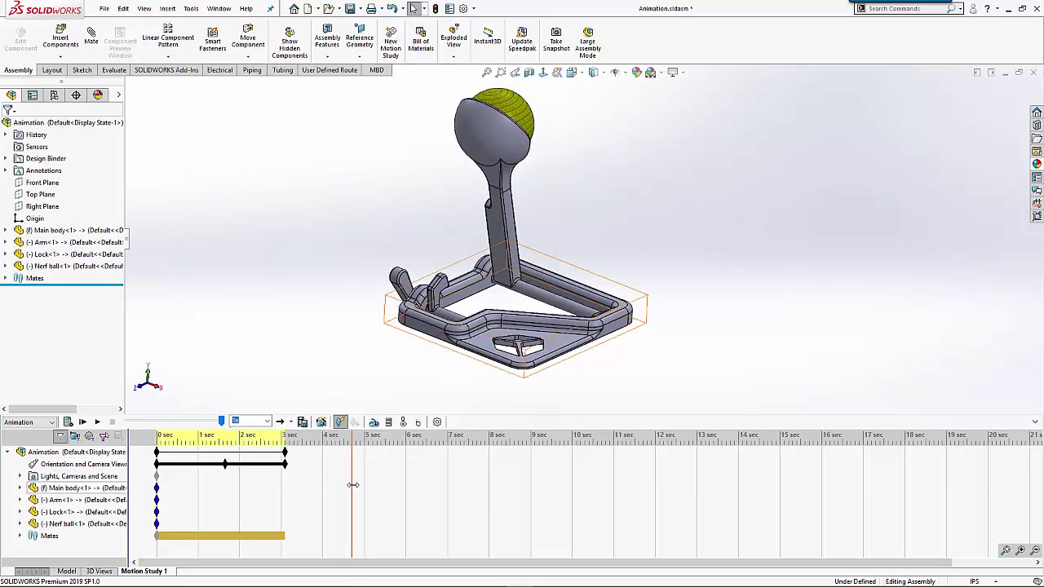
middle_drag(551, 332, 533, 427)
scroll(536, 351, down, 6)
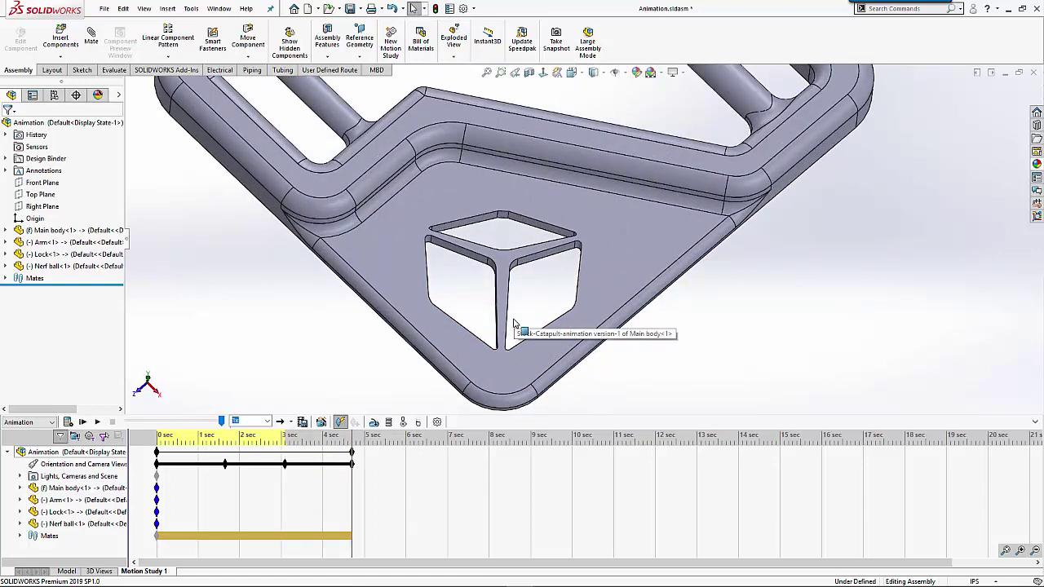
Key a low side view of the base, arm and lock at about 6.4 seconds.
drag(352, 501, 422, 501)
middle_drag(412, 379, 432, 235)
scroll(476, 237, down, 3)
mouse_move(511, 254)
middle_down()
mouse_move(499, 253)
mouse_move(511, 250)
mouse_move(506, 261)
middle_up()
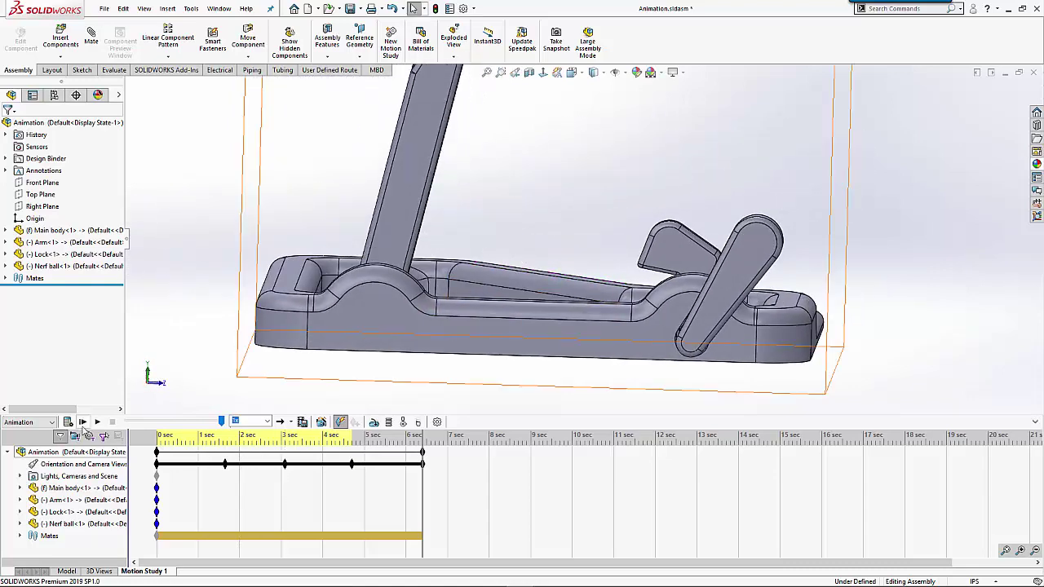
Play the camera animation from the start and turn off Autokey.
click(83, 423)
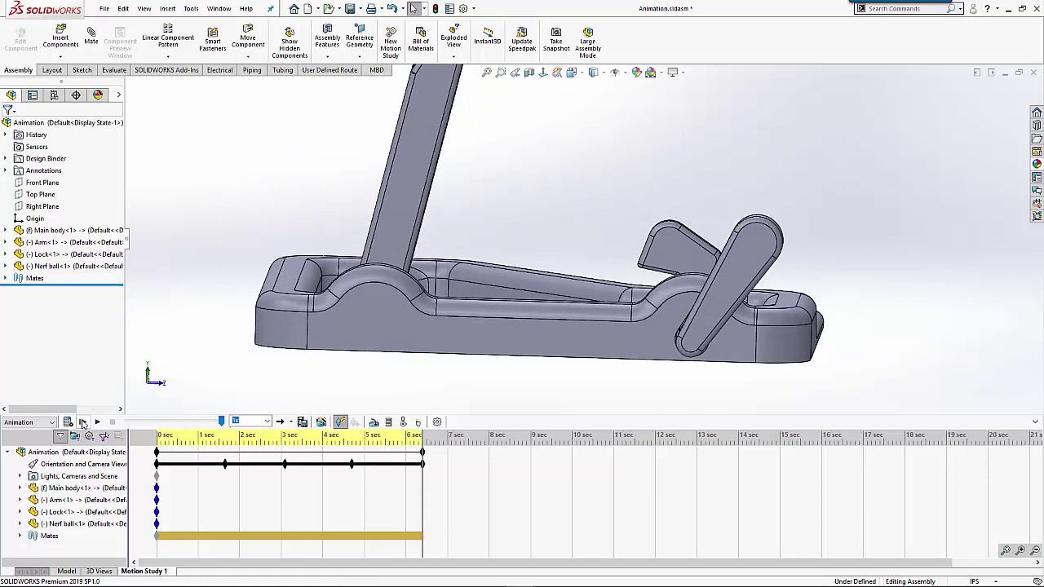
click(82, 424)
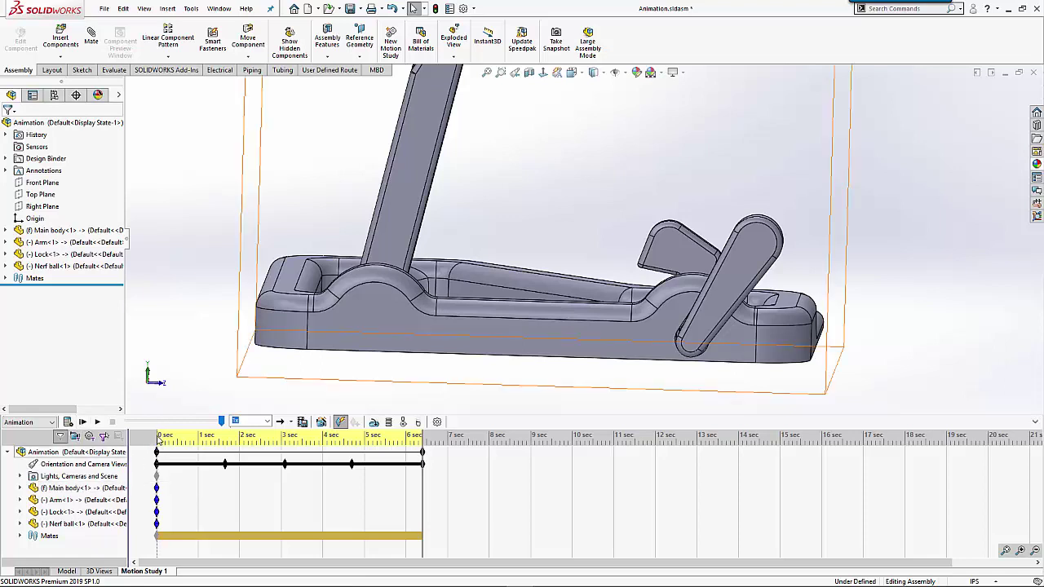
click(339, 424)
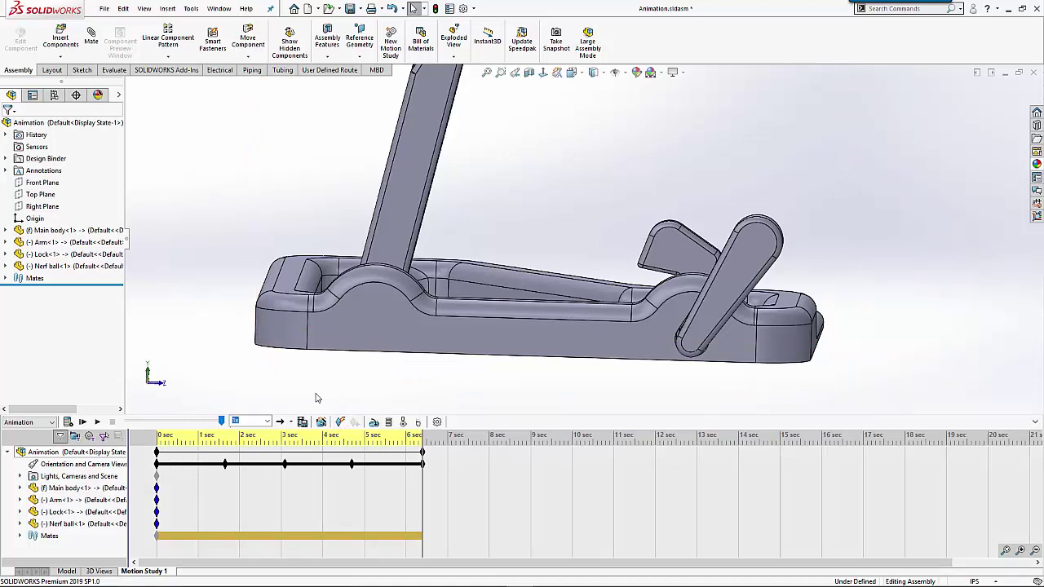
Key the arm at 6.4 seconds, and key it lowered to just above the lock at about 7.9 seconds.
click(56, 501)
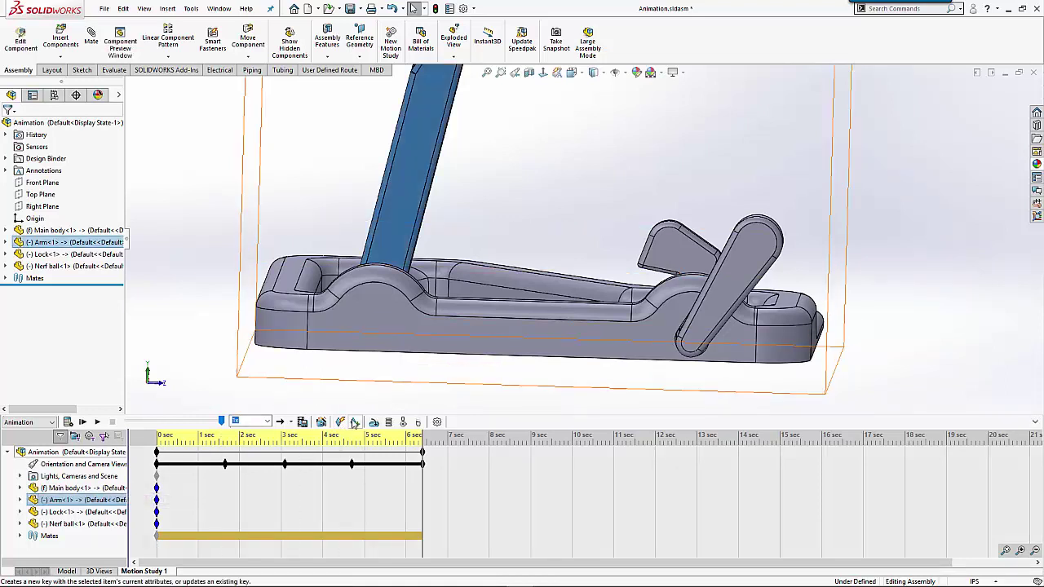
click(355, 421)
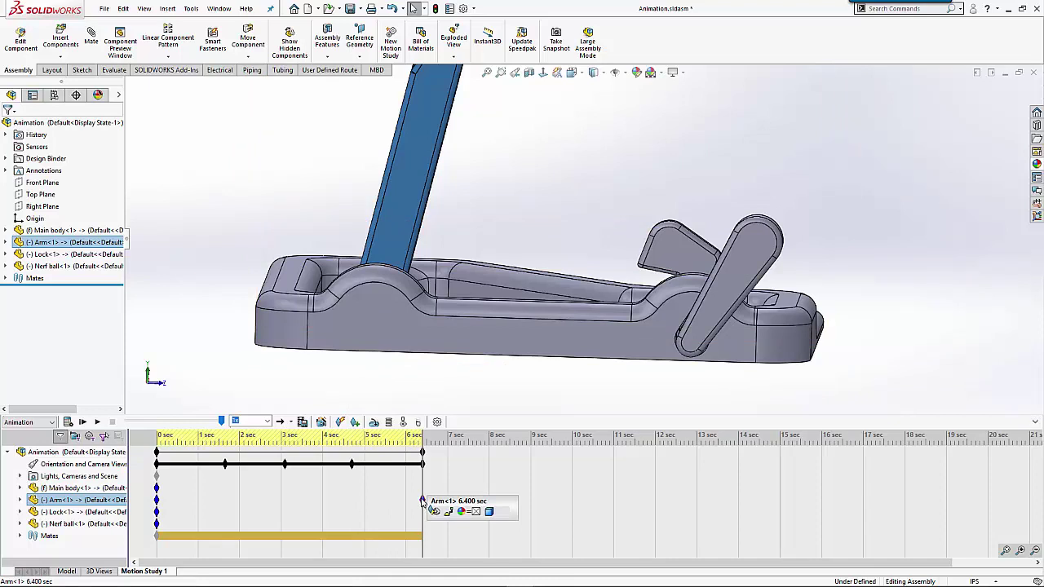
drag(421, 438, 485, 438)
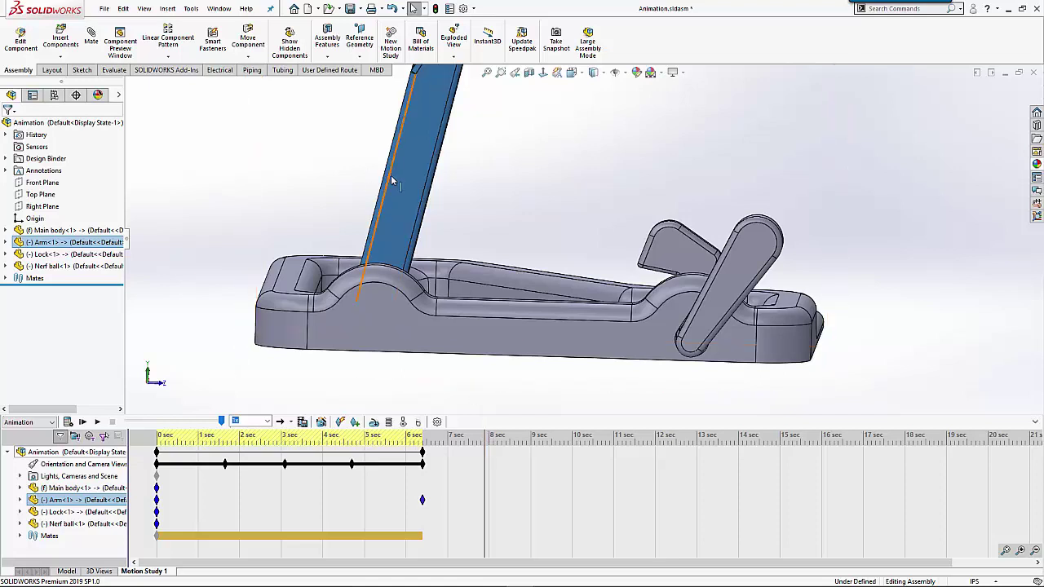
drag(392, 181, 499, 261)
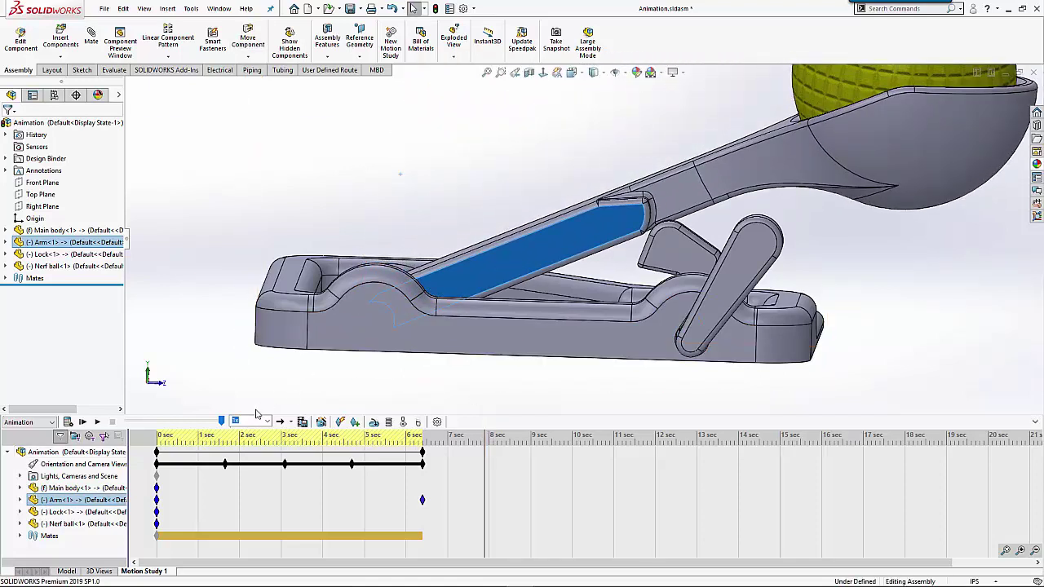
click(355, 423)
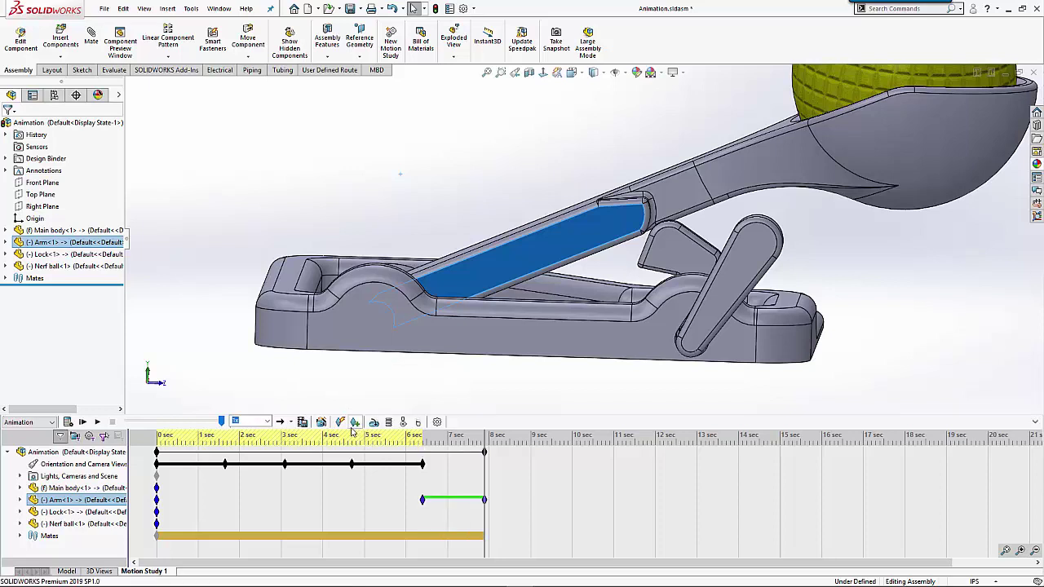
Key the lock at about 7.9 seconds, and key it swung back away from the arm at about 9.1 seconds.
click(73, 512)
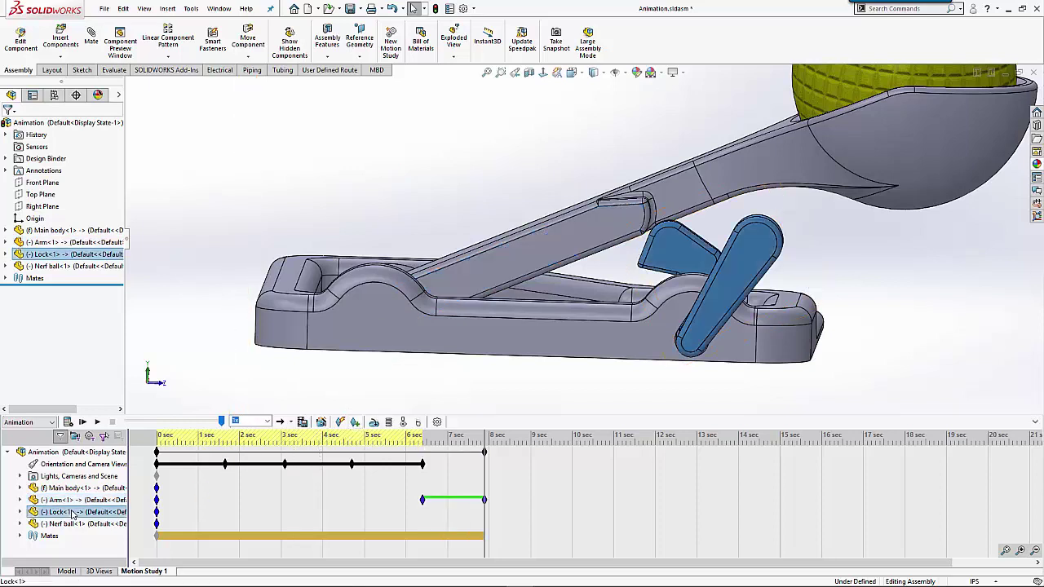
click(355, 423)
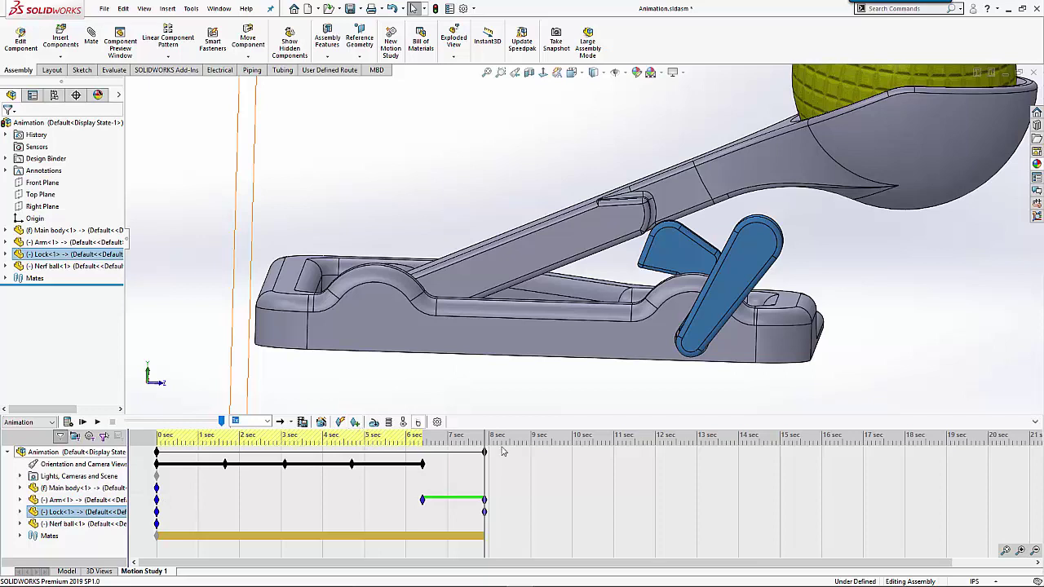
drag(485, 436, 536, 436)
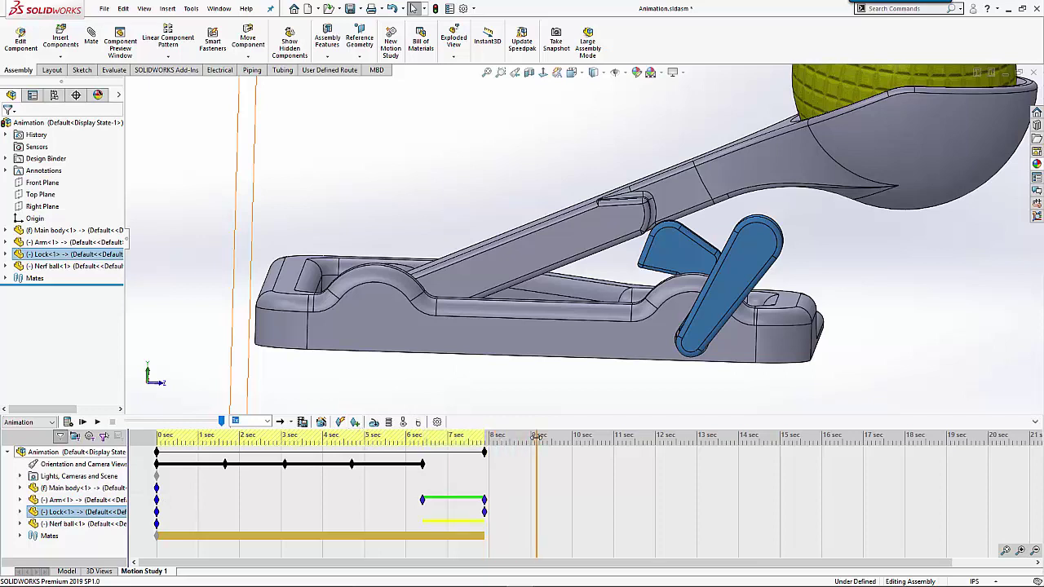
drag(672, 249, 713, 266)
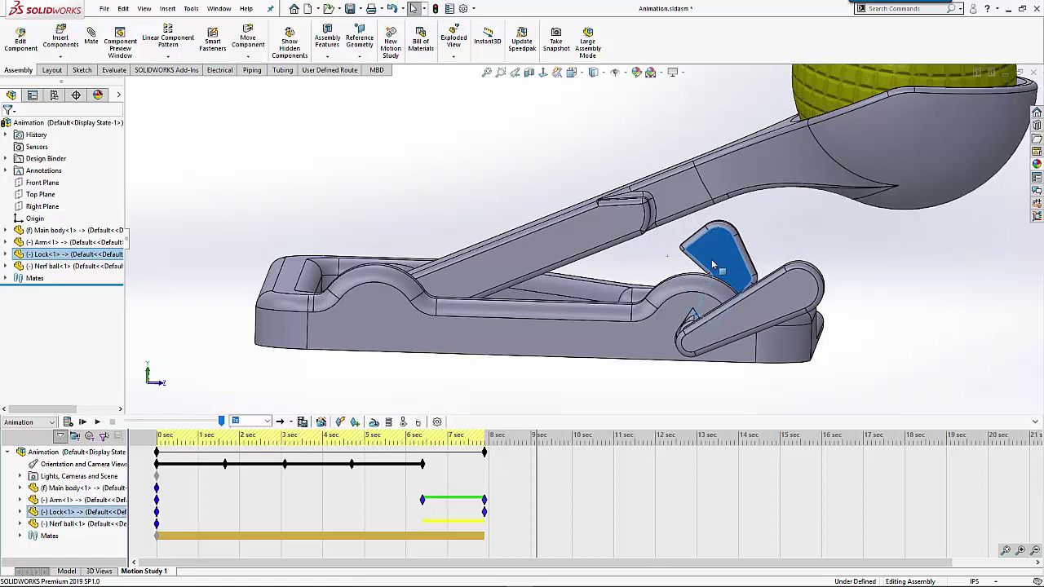
click(354, 422)
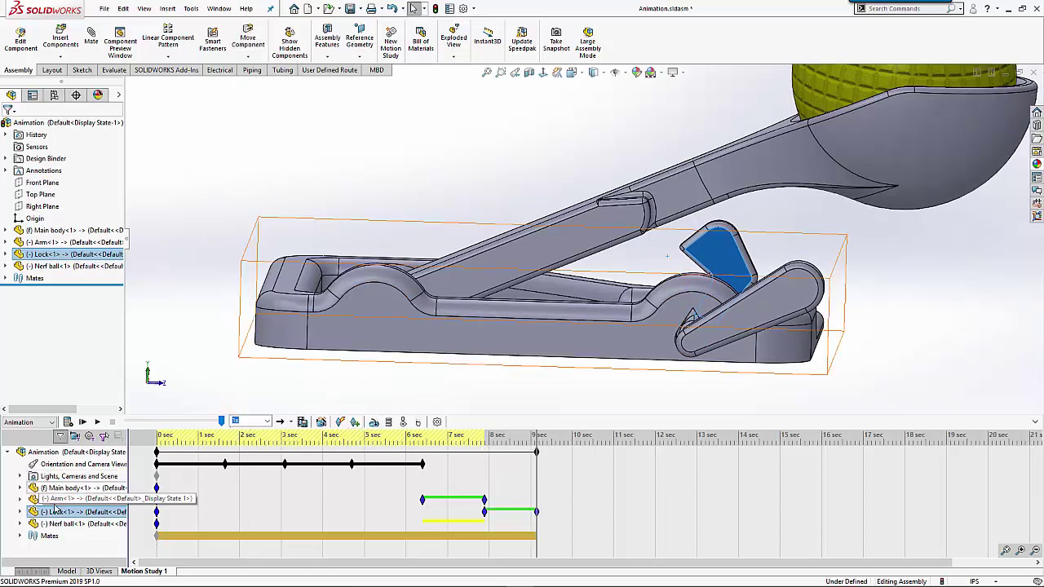
Key the arm at about 9.1 seconds, and key it fully lowered onto the base at about 10.2 seconds.
click(54, 500)
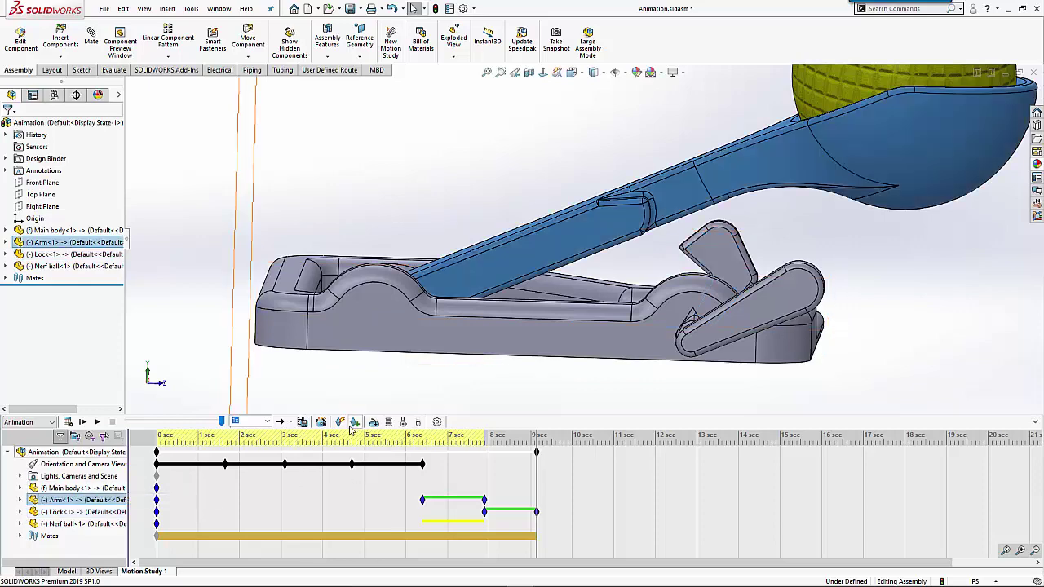
drag(576, 244, 599, 293)
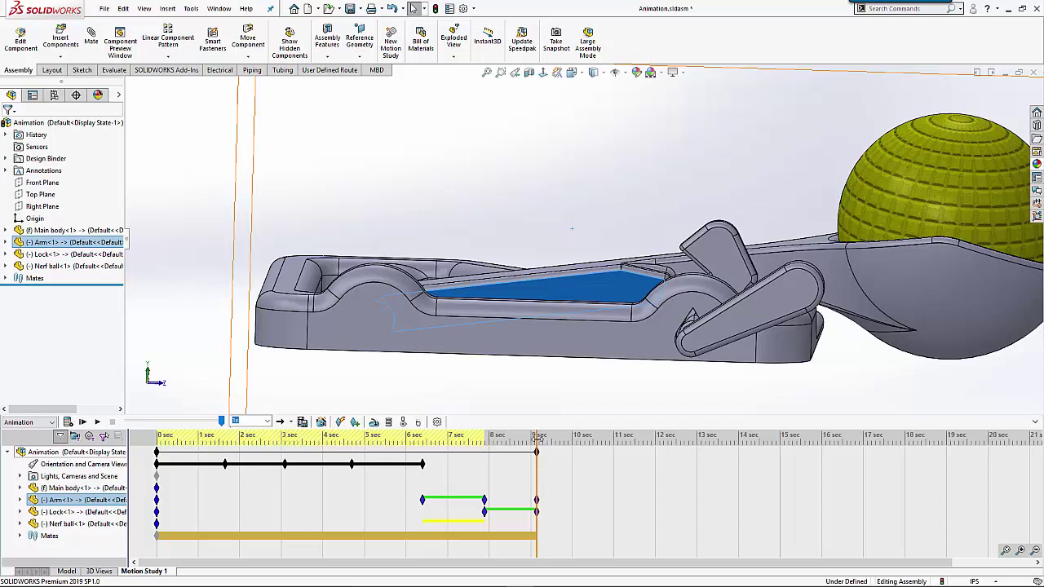
click(582, 438)
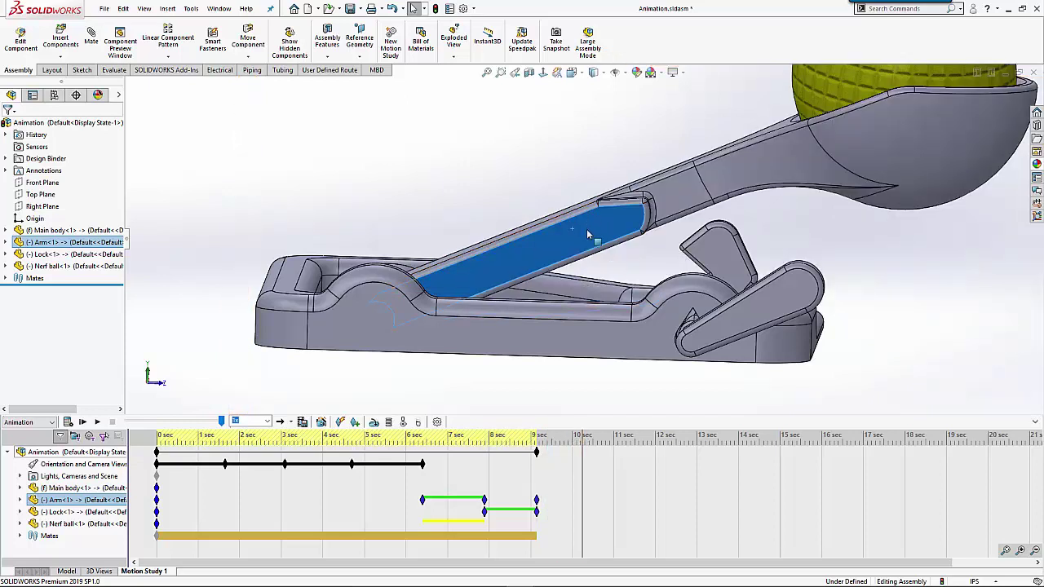
drag(586, 236, 625, 301)
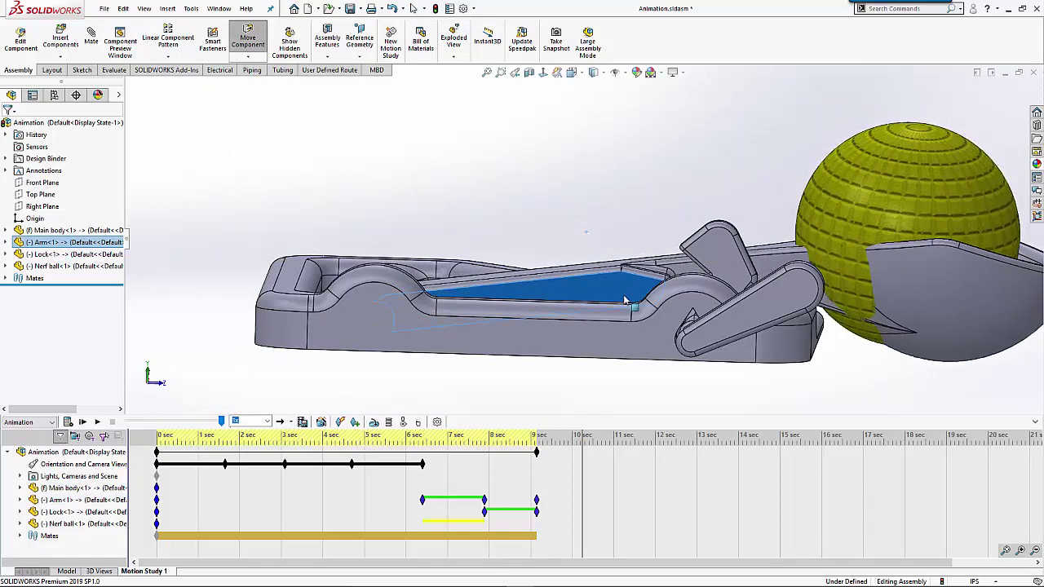
click(356, 422)
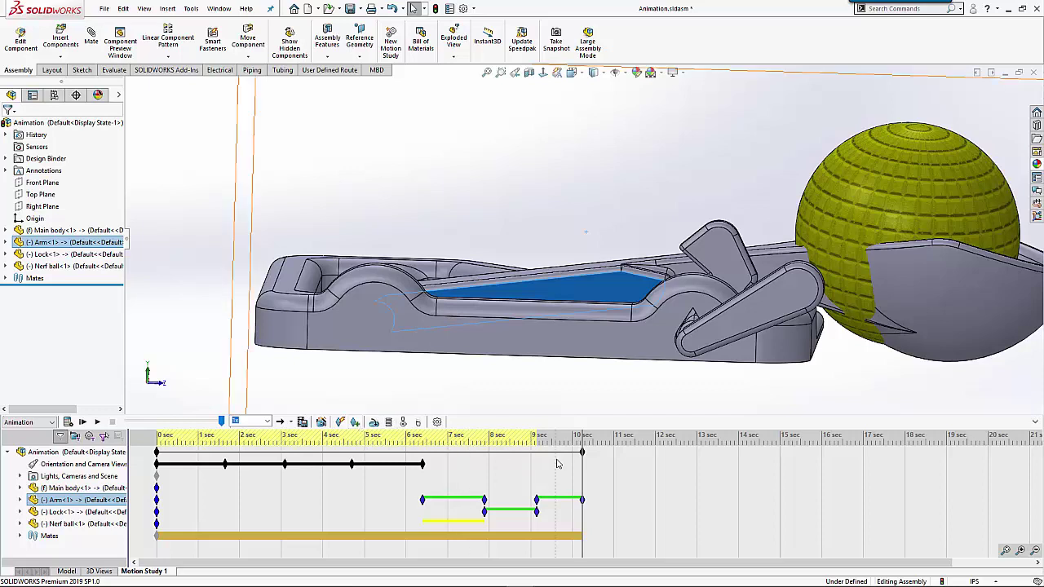
Key the lock at about 10.2 seconds, and key it swung over the lowered arm at about 11.3 seconds.
click(61, 512)
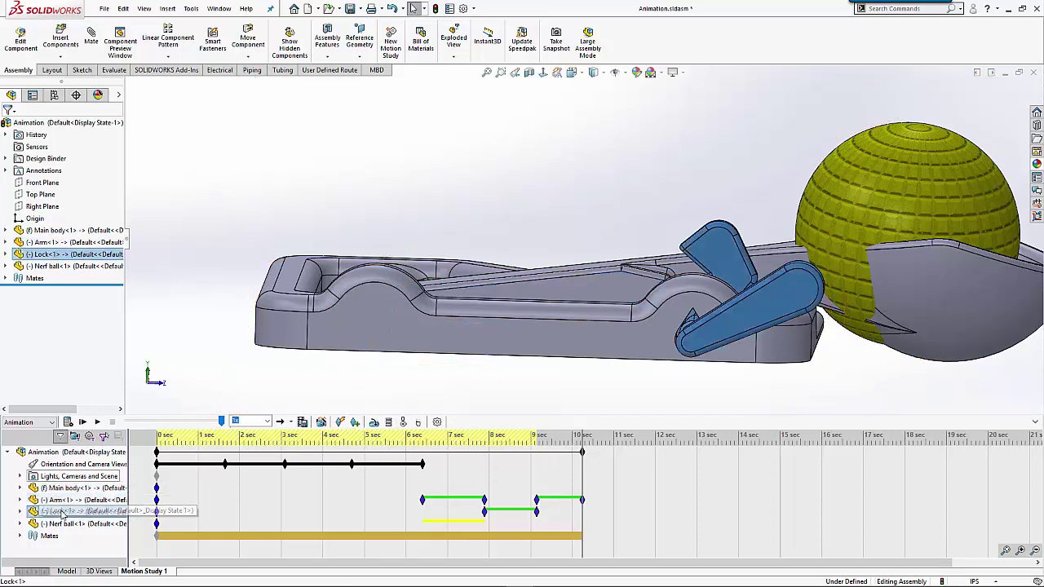
click(356, 423)
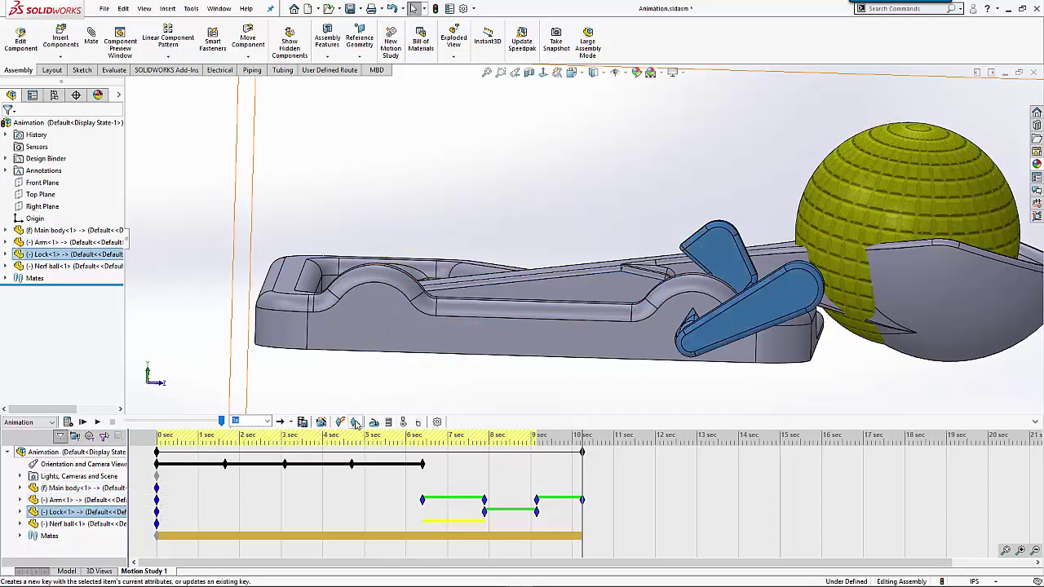
drag(583, 467, 626, 467)
click(721, 263)
drag(721, 263, 680, 248)
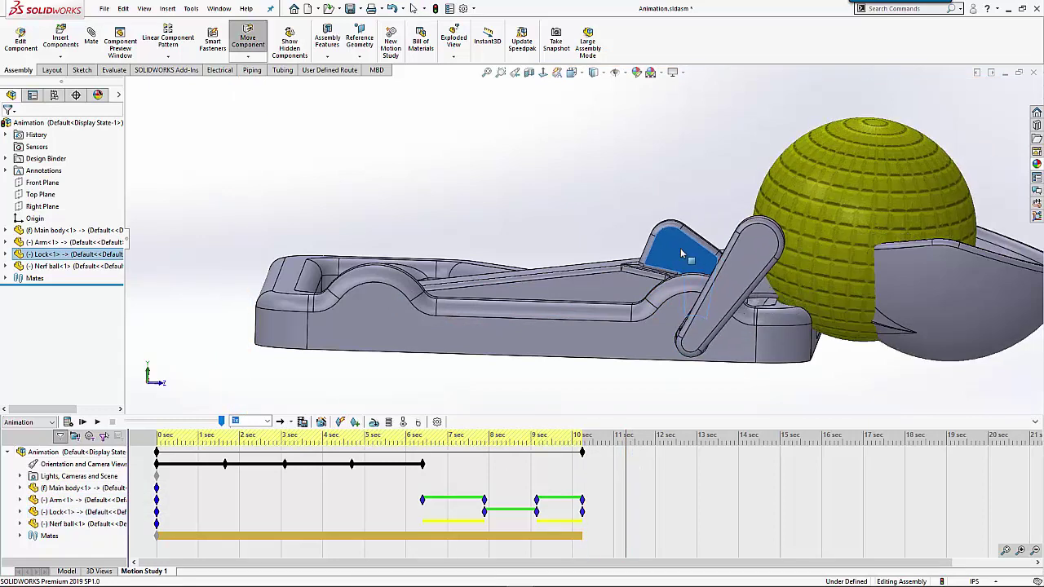
click(355, 423)
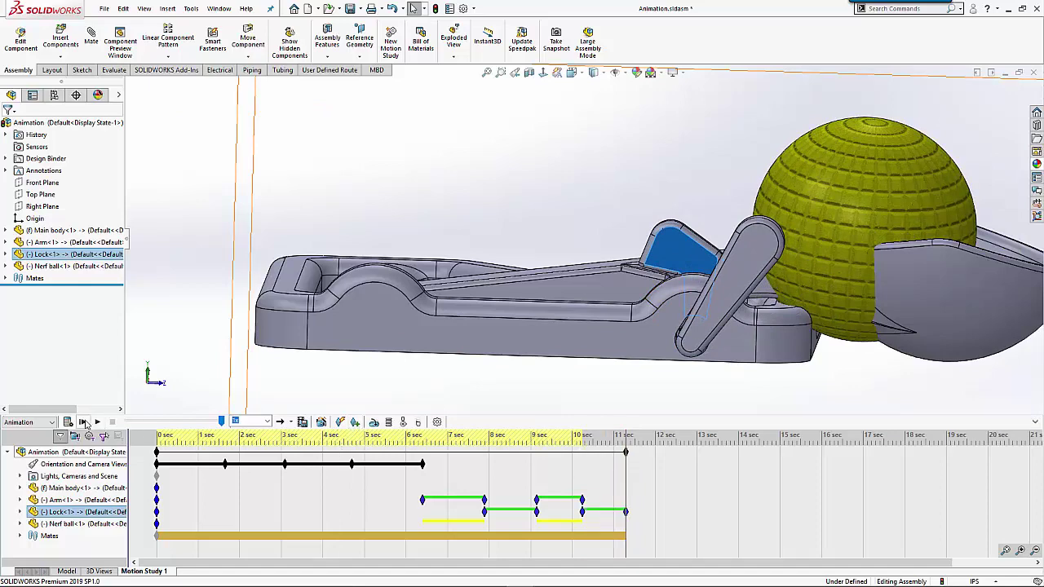
Play the animation from the start, check the pose at about 10.2 seconds and recalculate the motion study.
click(84, 421)
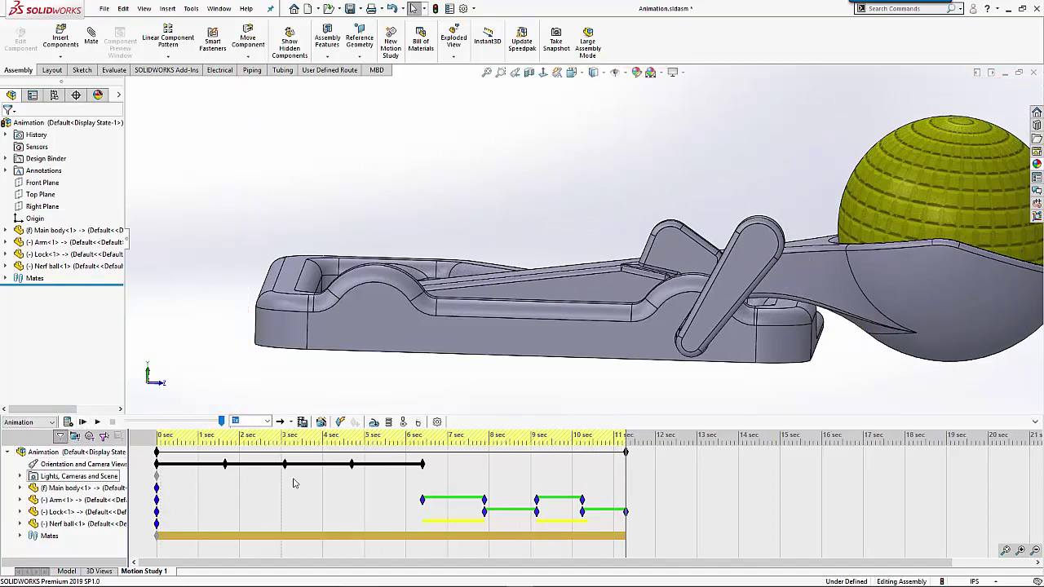
drag(626, 474, 582, 487)
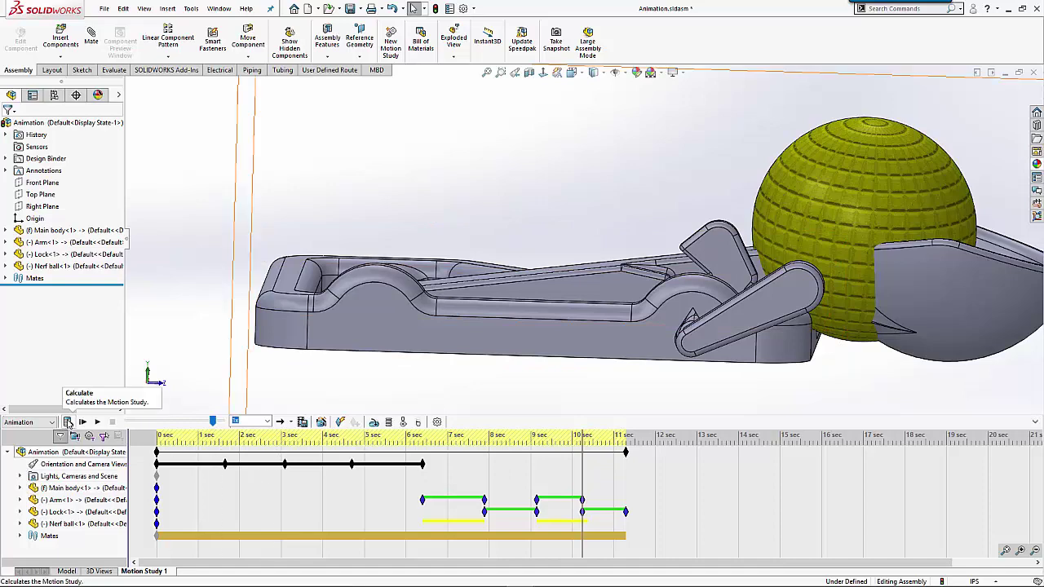
click(69, 422)
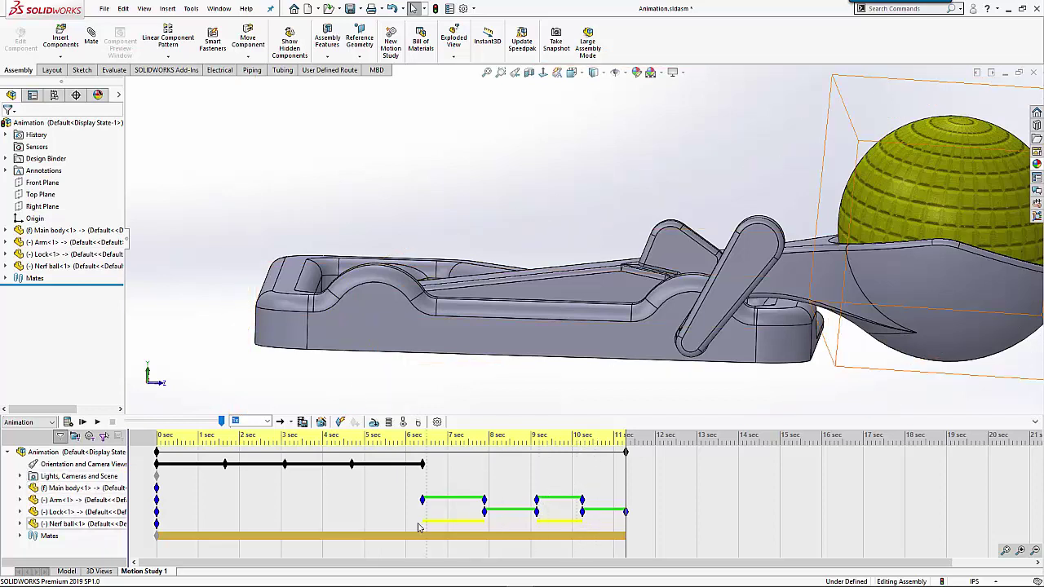
Copy all arm and lock keys from 6.4 to 11.3 seconds to start at about 12.5 seconds, and reverse the copied path.
drag(410, 525, 641, 486)
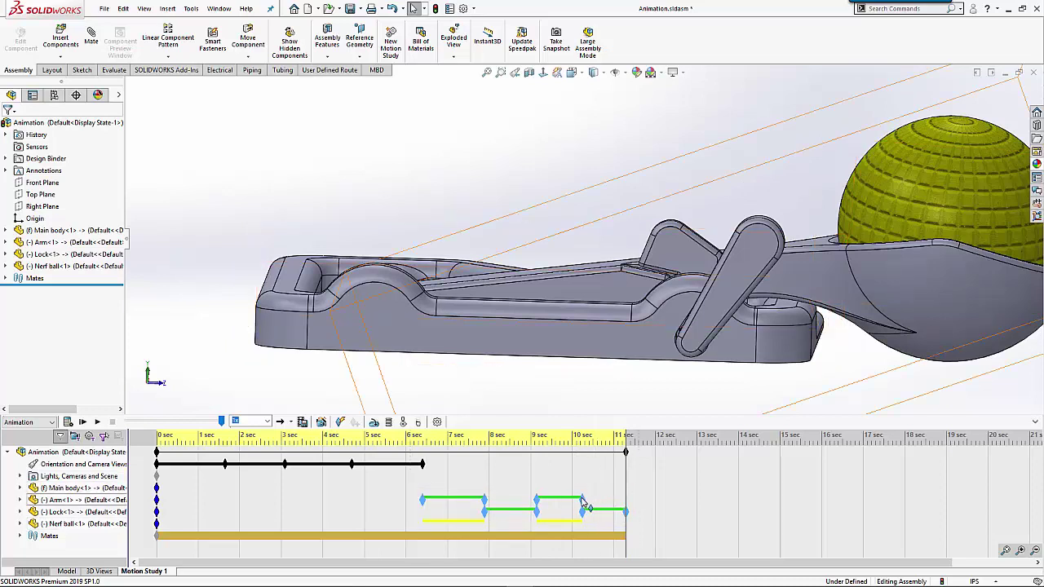
drag(582, 503, 841, 506)
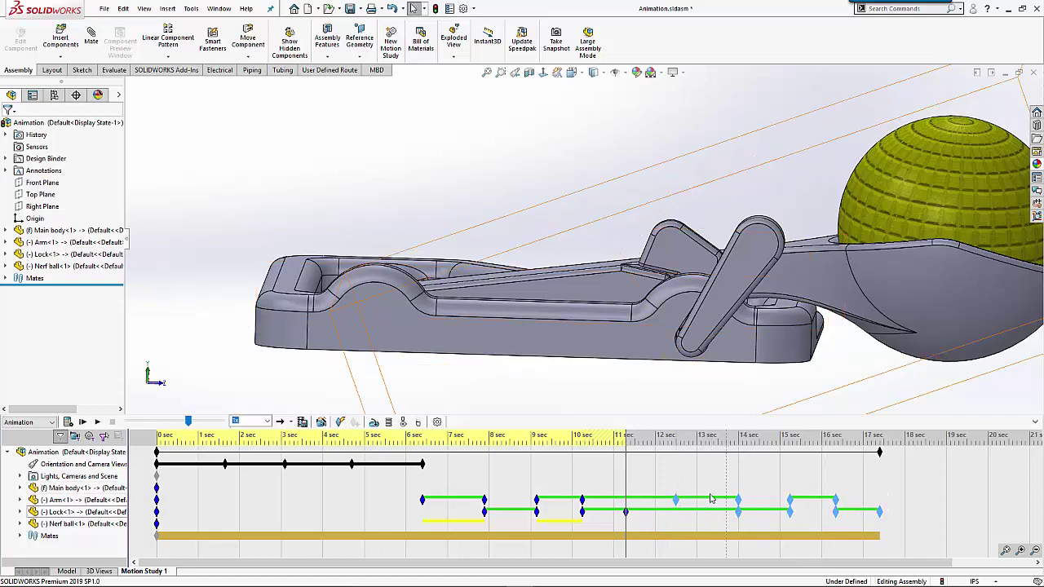
right_click(791, 513)
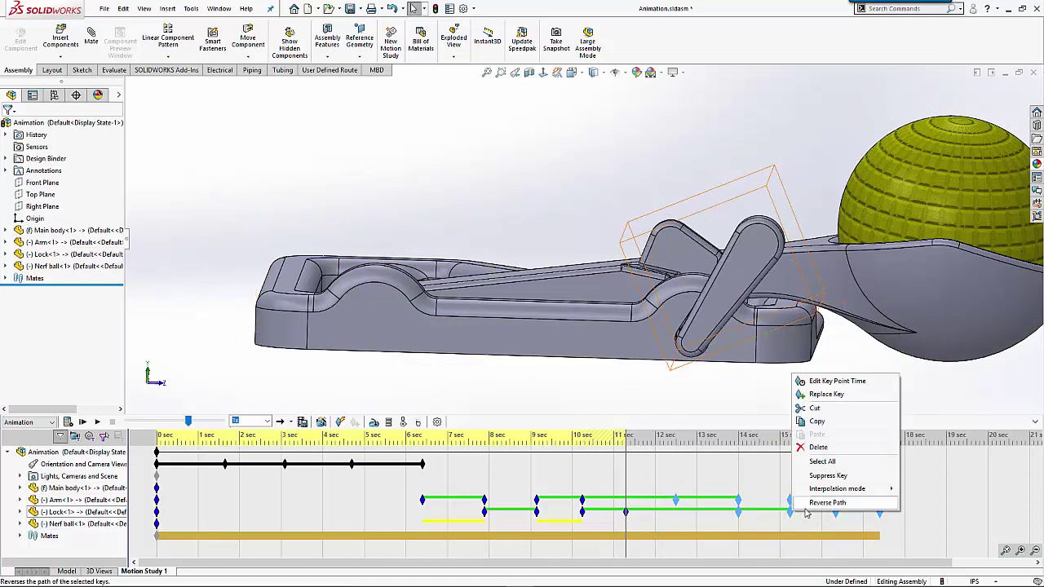
click(827, 502)
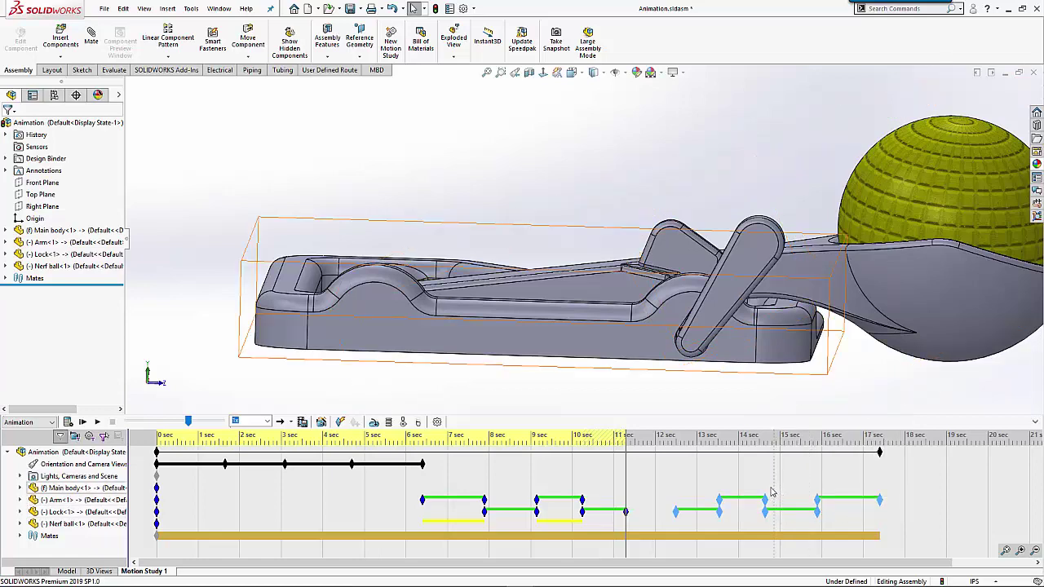
Delete the arm's key at about 14.6 seconds in the reversed sequence and recalculate the motion study.
drag(624, 469, 820, 475)
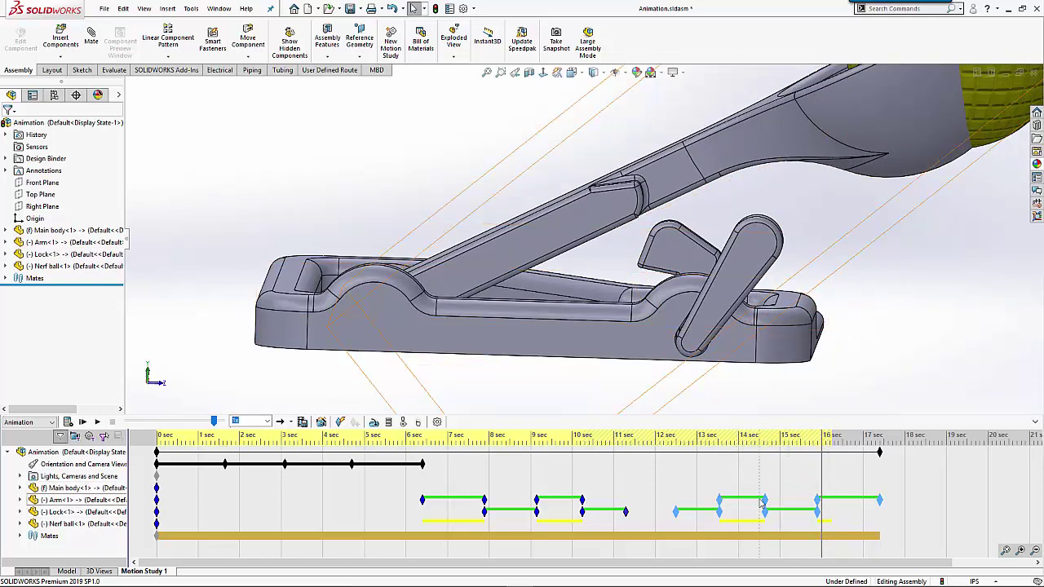
mouse_move(767, 503)
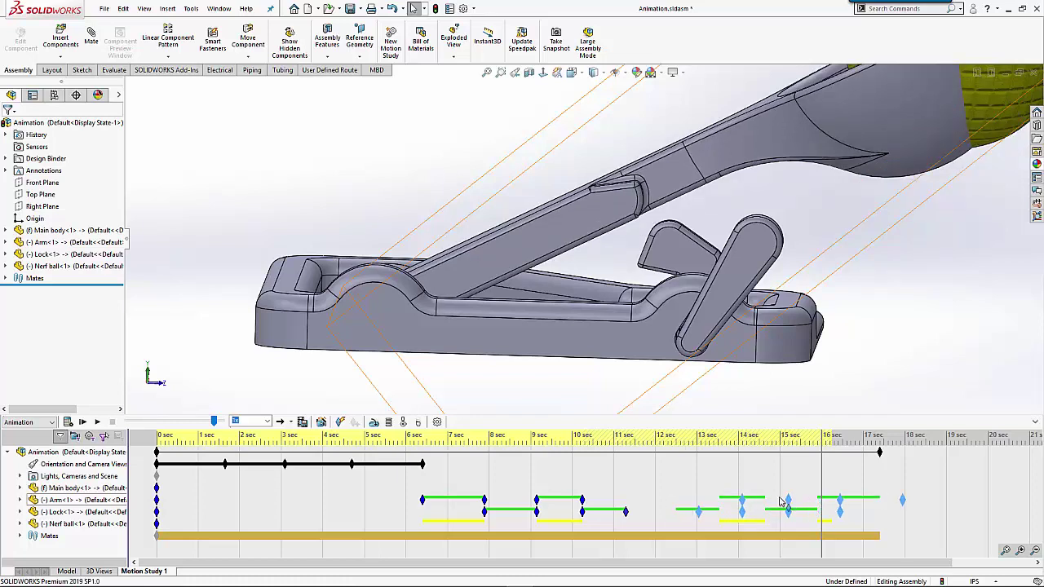
click(767, 503)
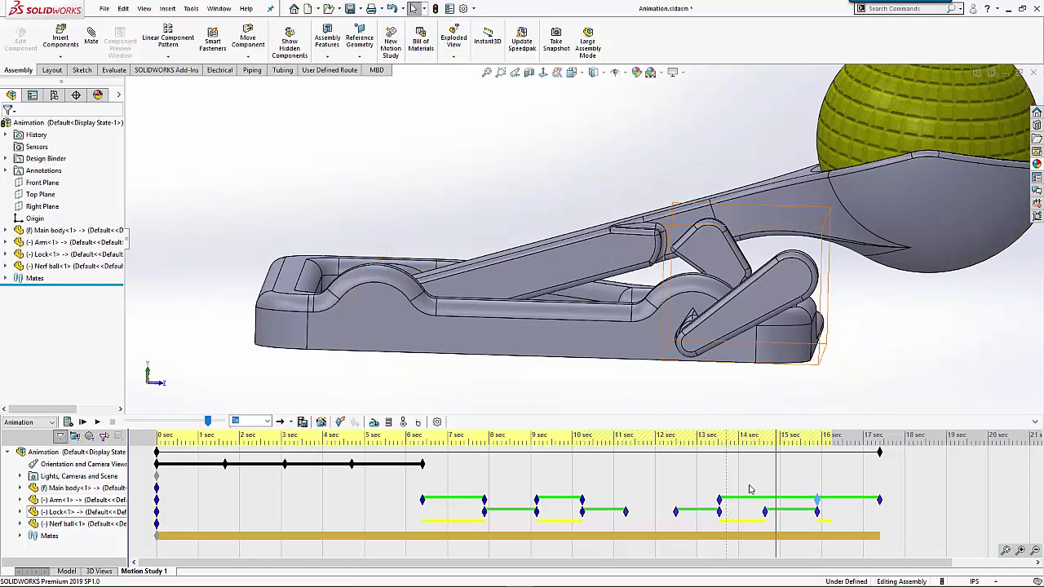
drag(775, 464, 755, 476)
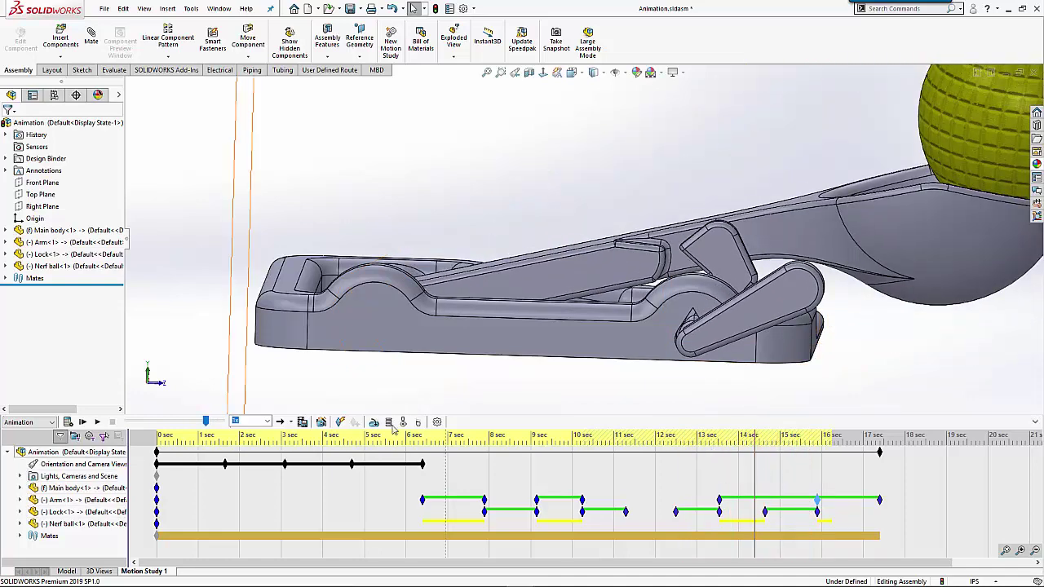
click(68, 422)
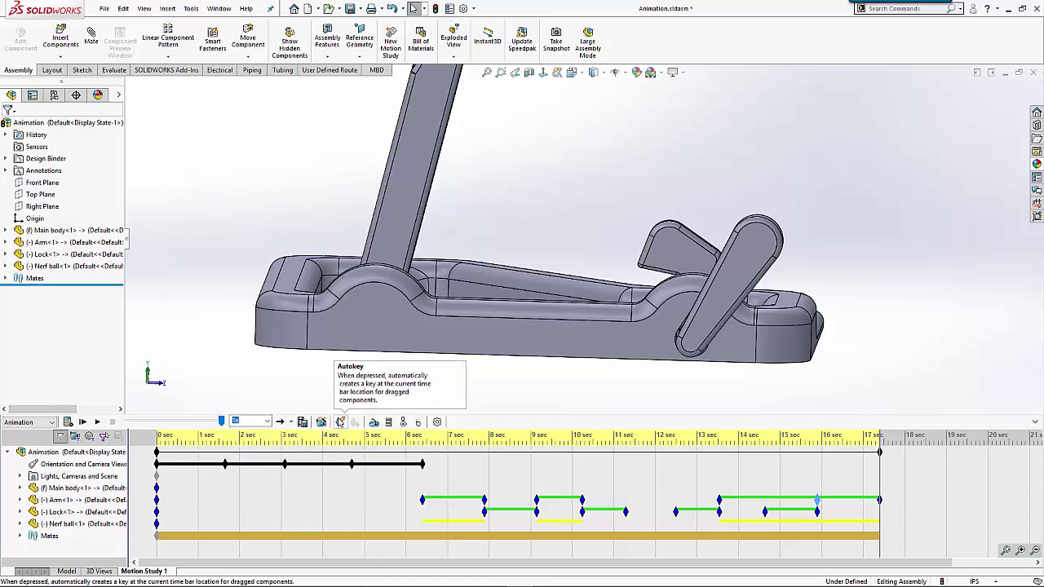
Turn on Autokey and key a zoomed-out side view of the whole catapult and ball at about 17.4 seconds.
click(340, 421)
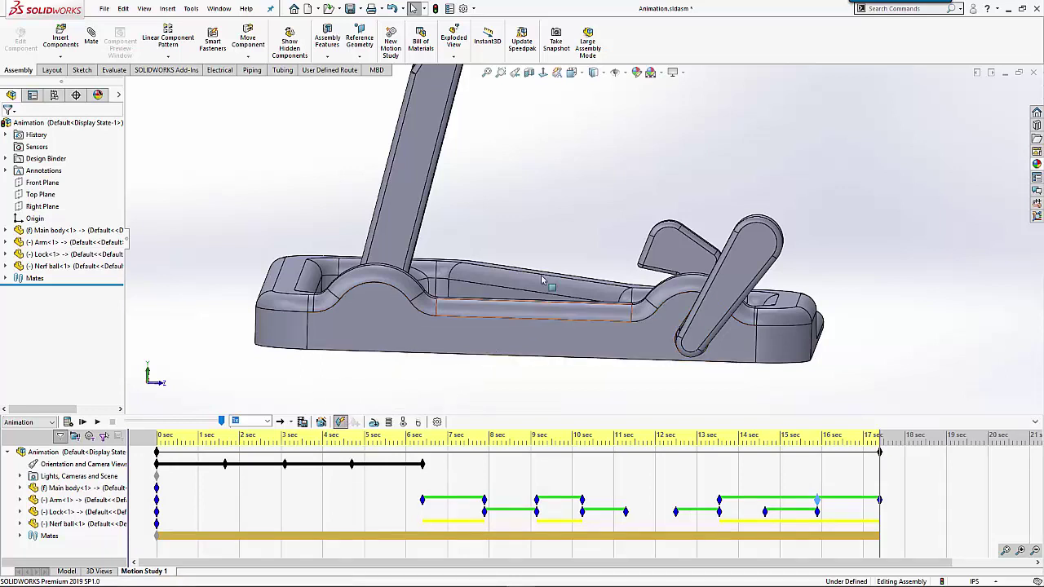
scroll(555, 216, up, 5)
scroll(554, 216, up, 2)
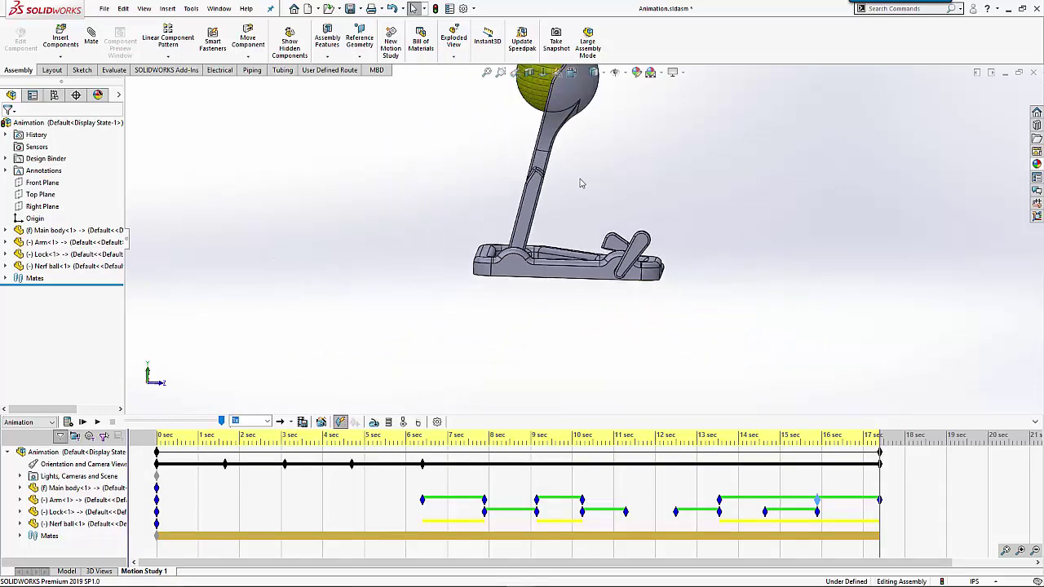
ctrl+middle_drag(584, 175, 612, 274)
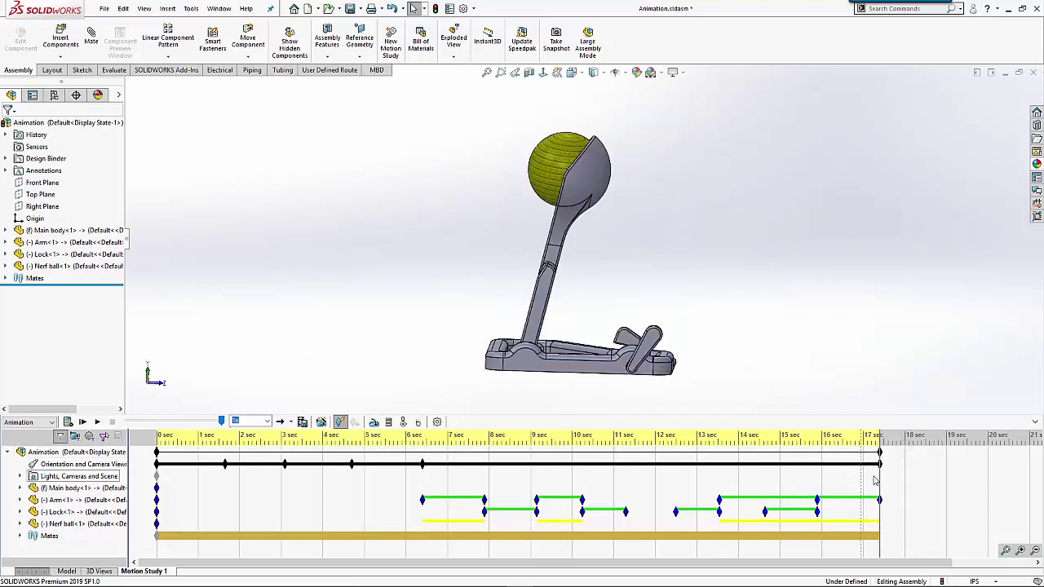
Suppress the concentric mate between the arm and the Nerf ball at about 17.4 seconds.
drag(878, 476, 915, 486)
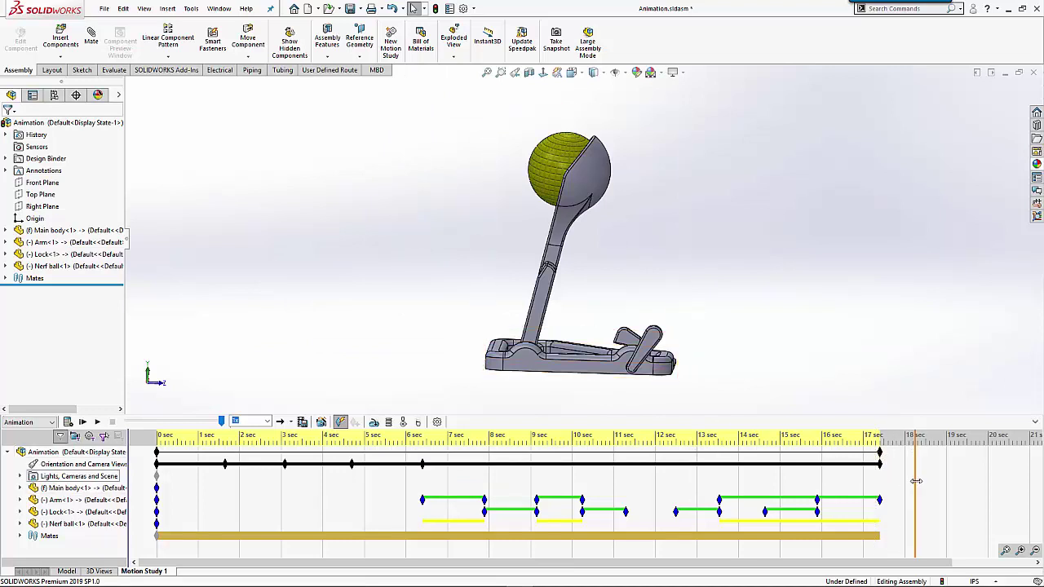
drag(897, 481, 885, 482)
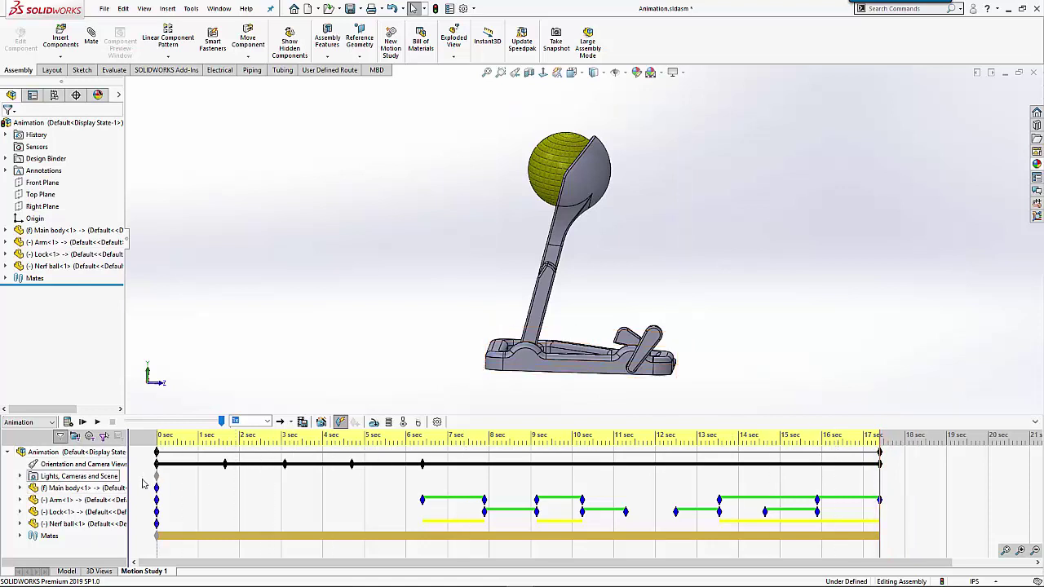
click(21, 536)
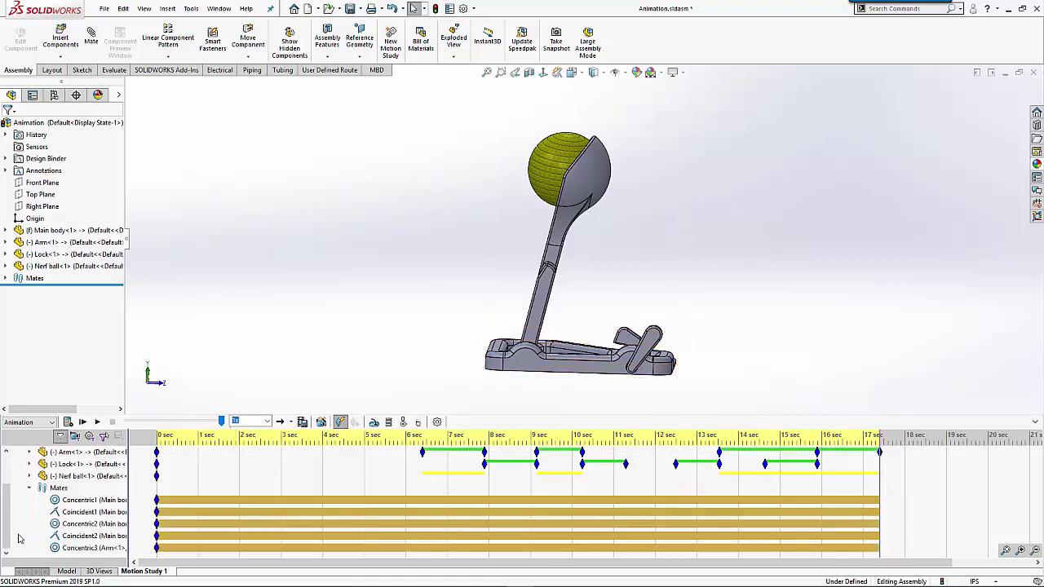
right_click(80, 551)
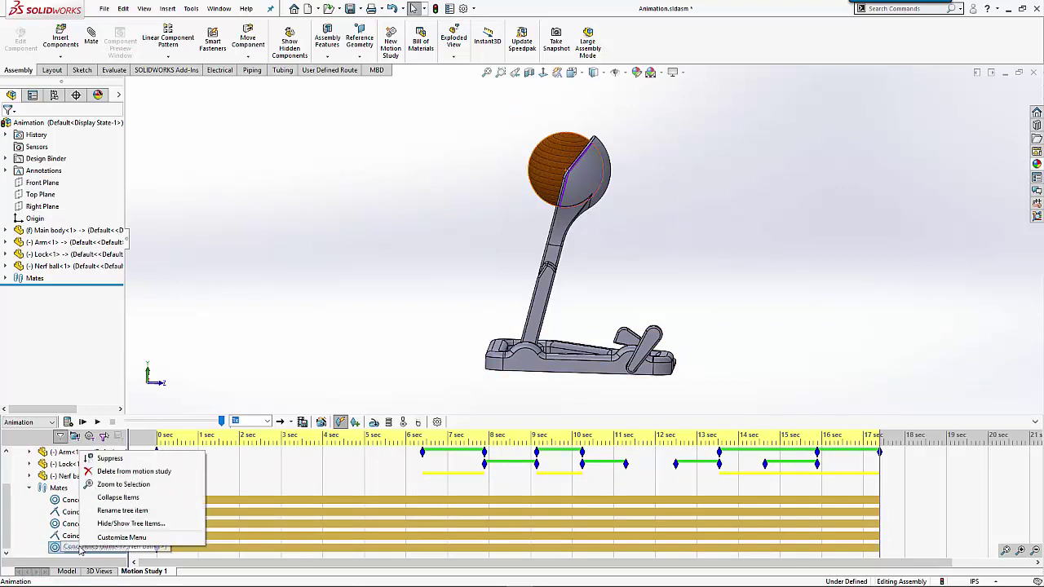
click(109, 458)
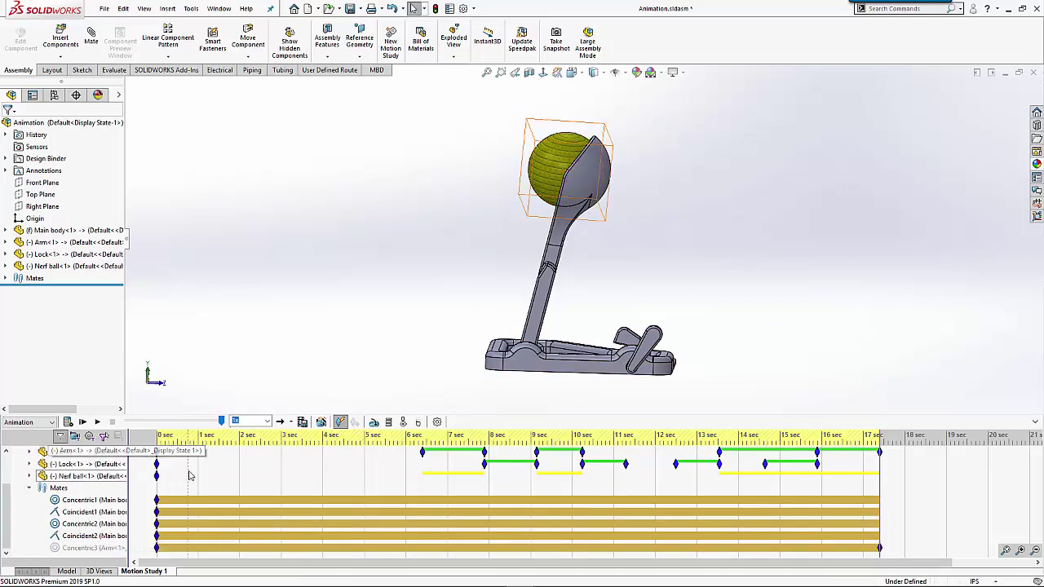
Key the Nerf ball thrown up and away in front of the arm at about 20.9 seconds, and play the animation from the start.
right_click(193, 472)
click(270, 332)
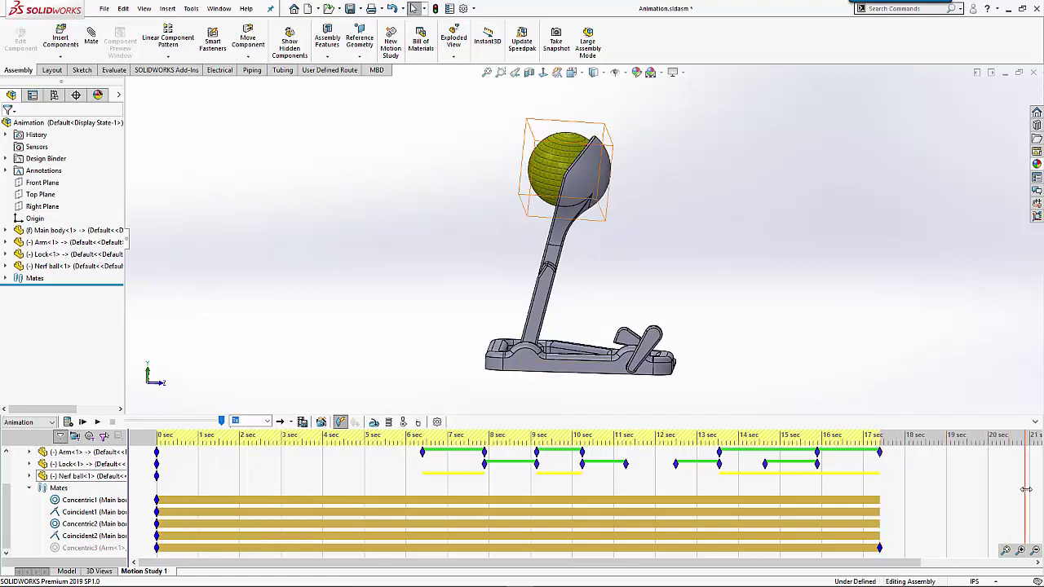
drag(551, 169, 206, 95)
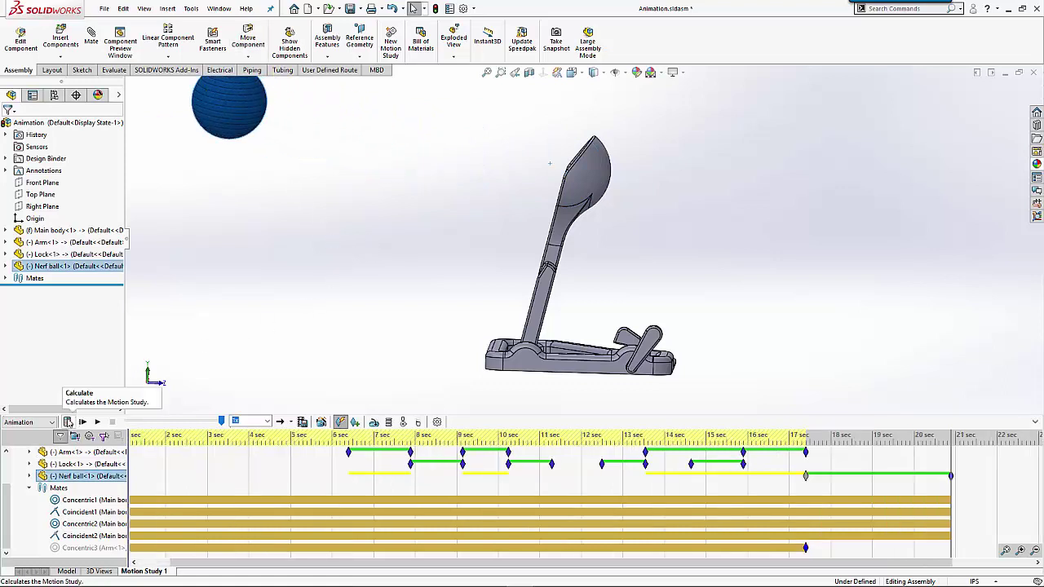
click(82, 422)
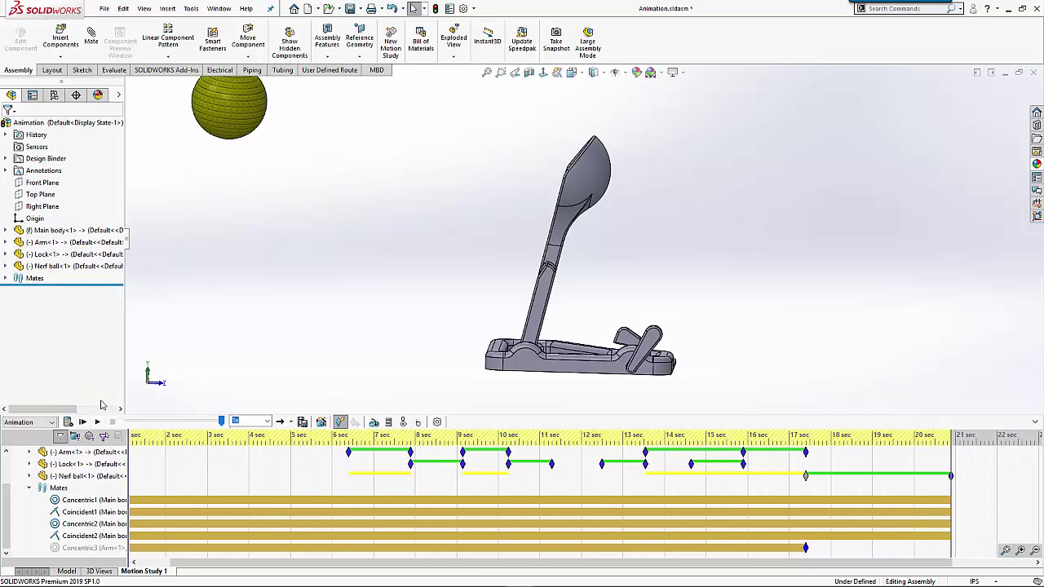
Examine the Nerf ball's move, explode and appearance tracks in the motion study.
click(30, 488)
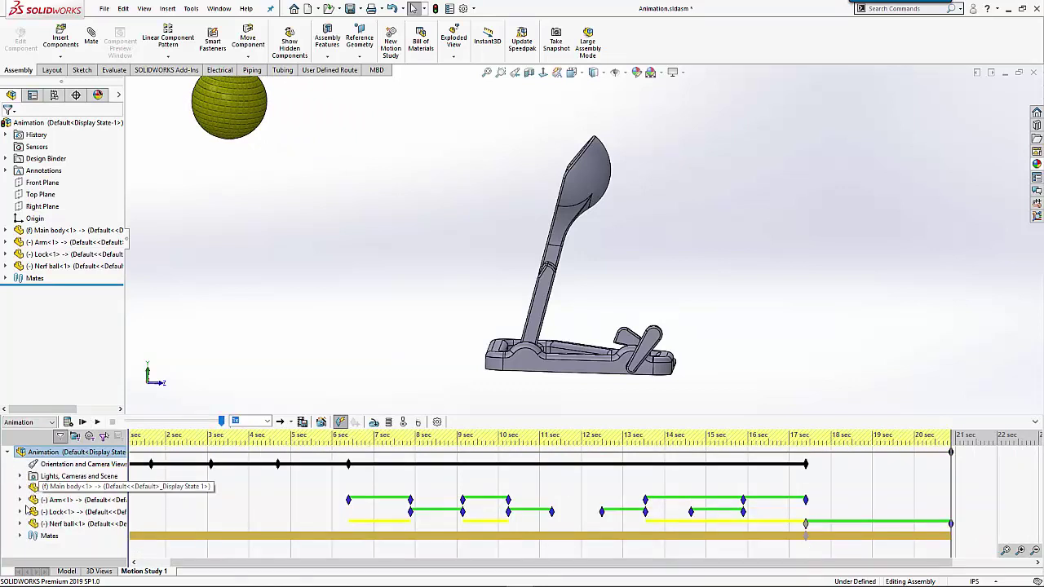
click(21, 524)
click(69, 501)
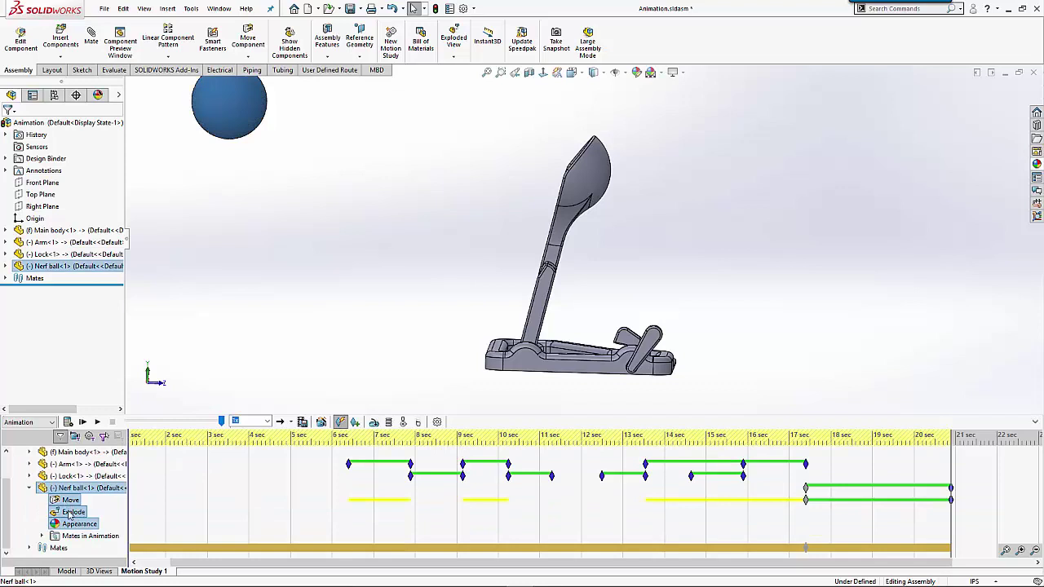
click(77, 524)
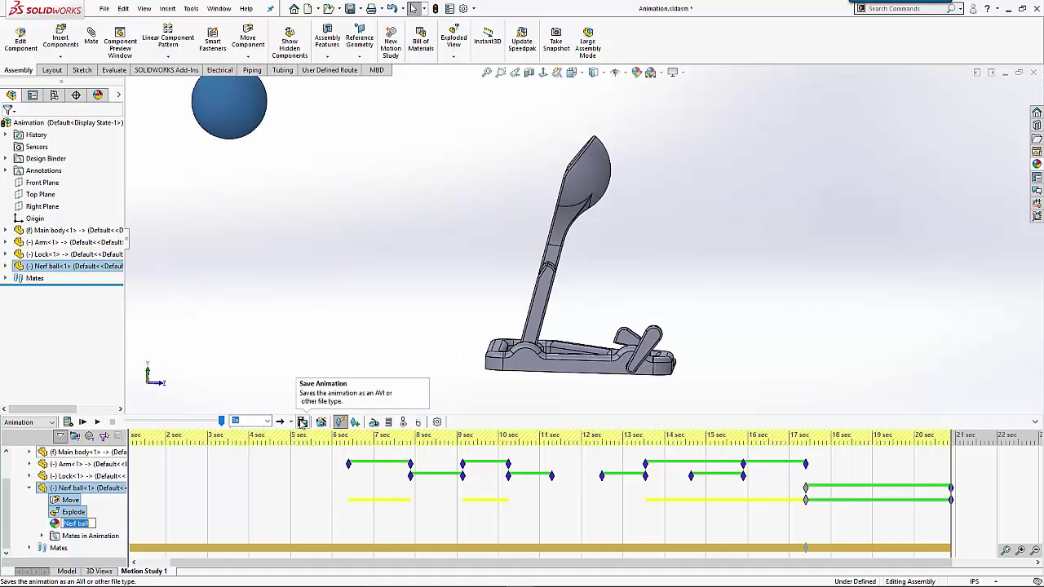
Save the entire animation as the MP4 video Animation.mp4, replacing the existing file and recalculating the motion study results before saving.
click(301, 422)
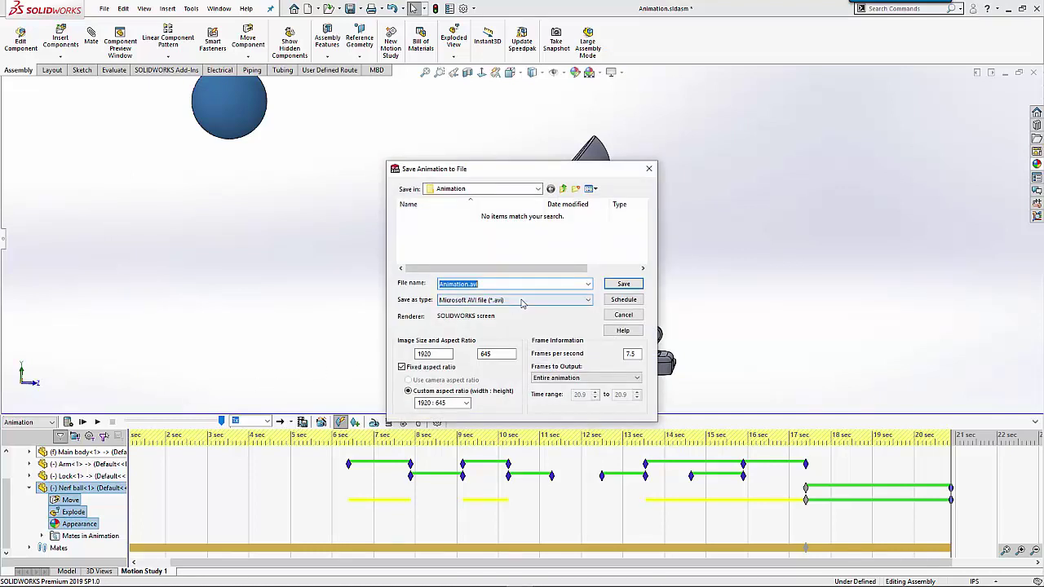
click(539, 300)
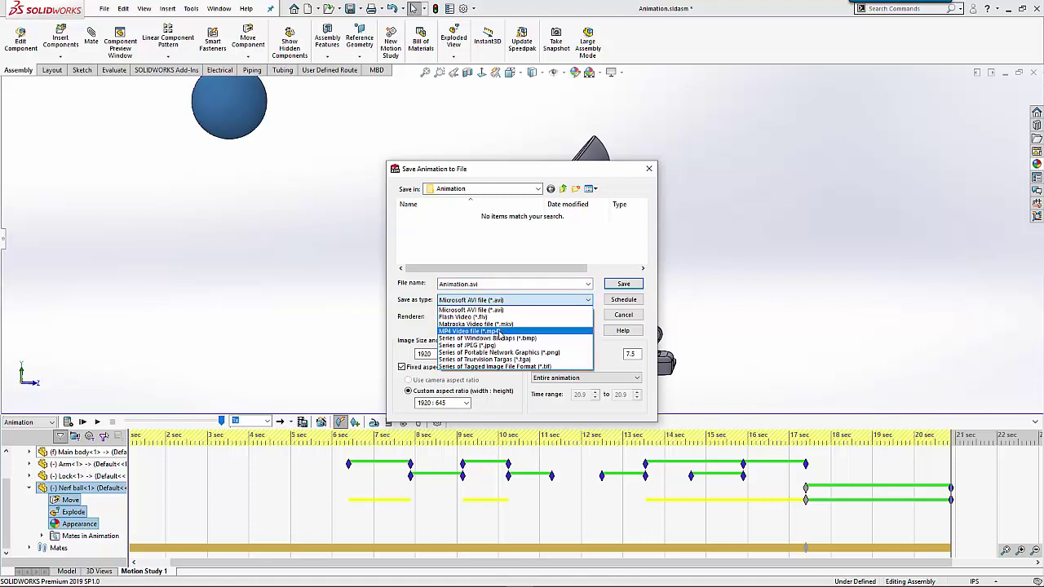
click(498, 331)
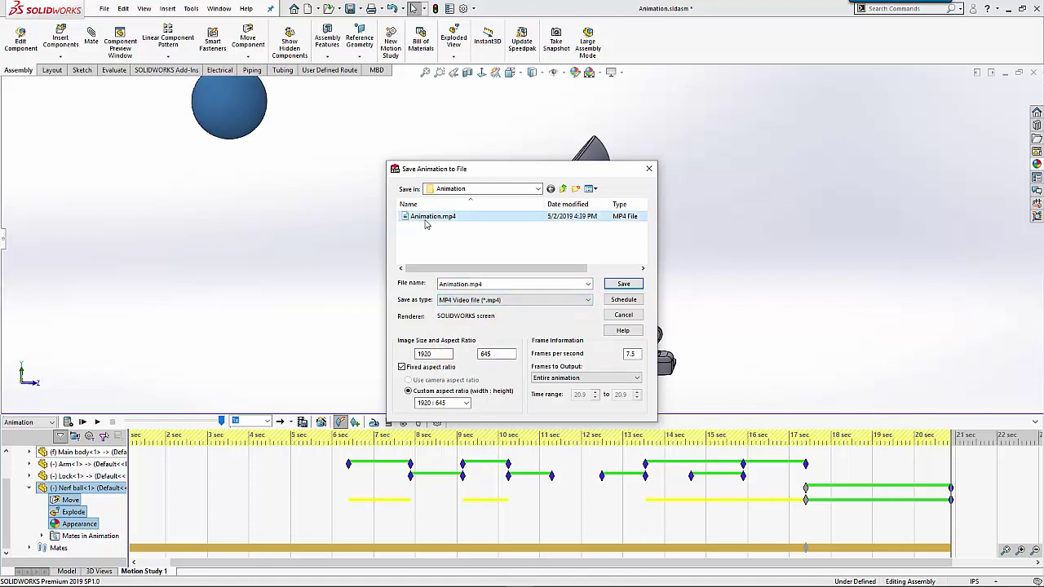
click(623, 285)
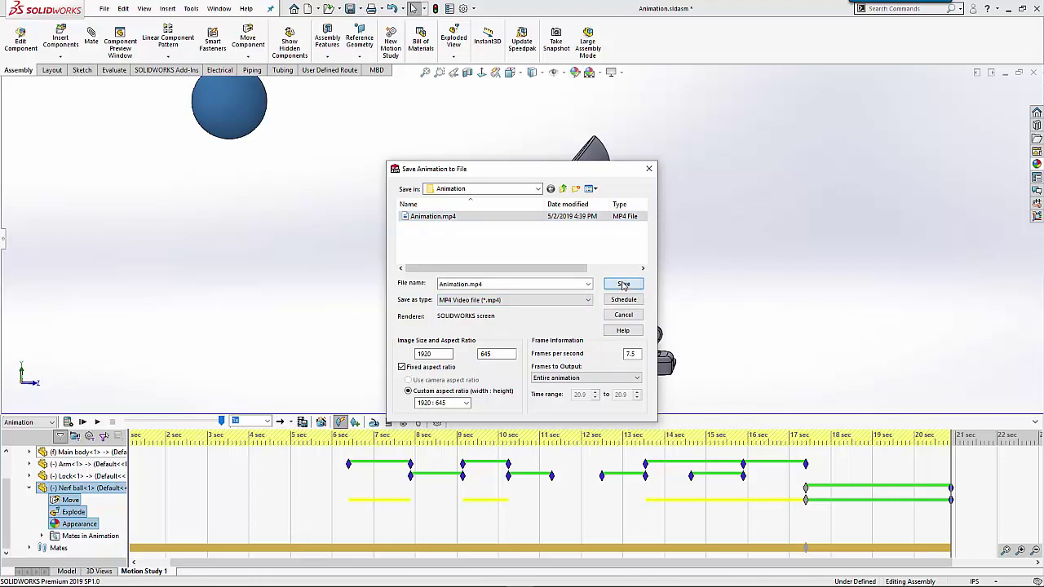
click(555, 322)
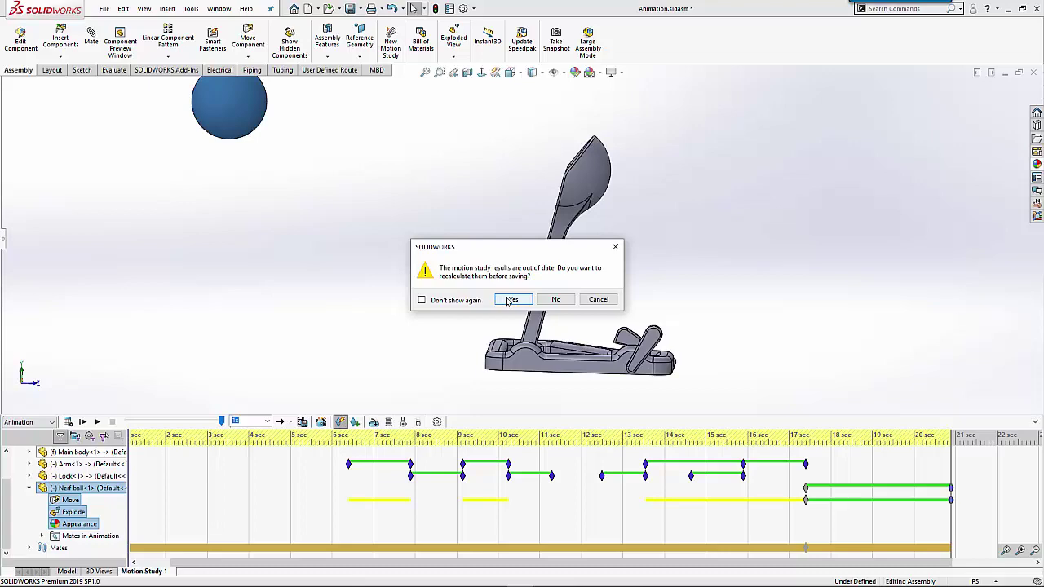
click(511, 301)
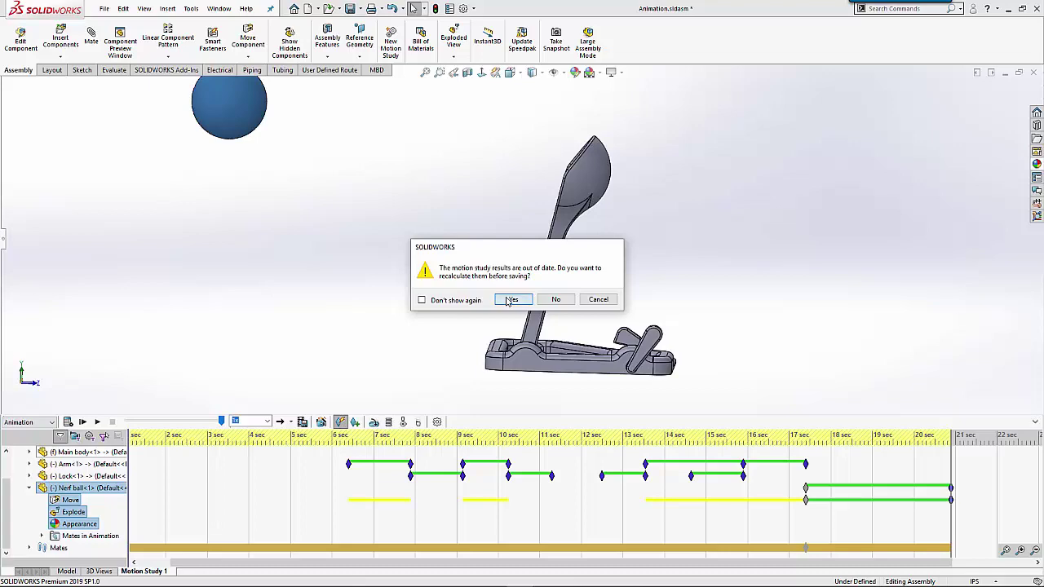